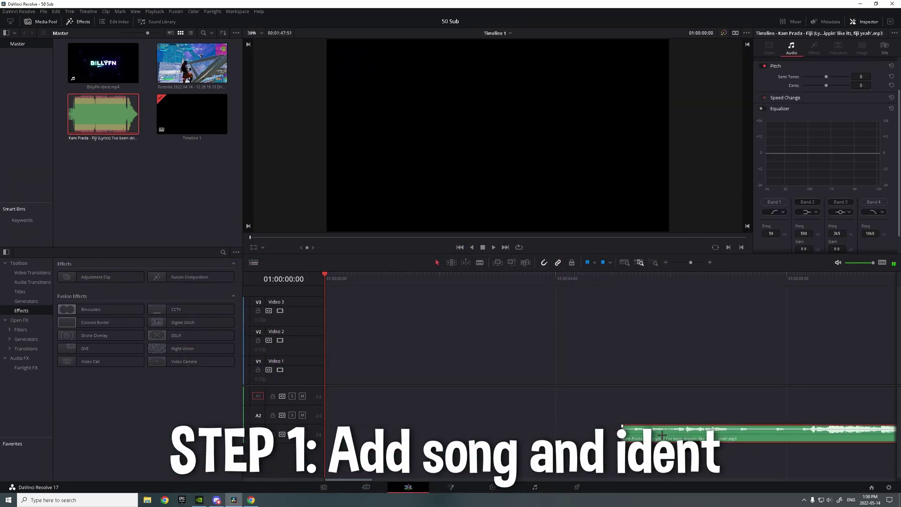
Step: Place BillyFN Ident.mp4 at the start of Video 1 and add a Delta Keyer to it in Fusion
drag(103, 62, 403, 354)
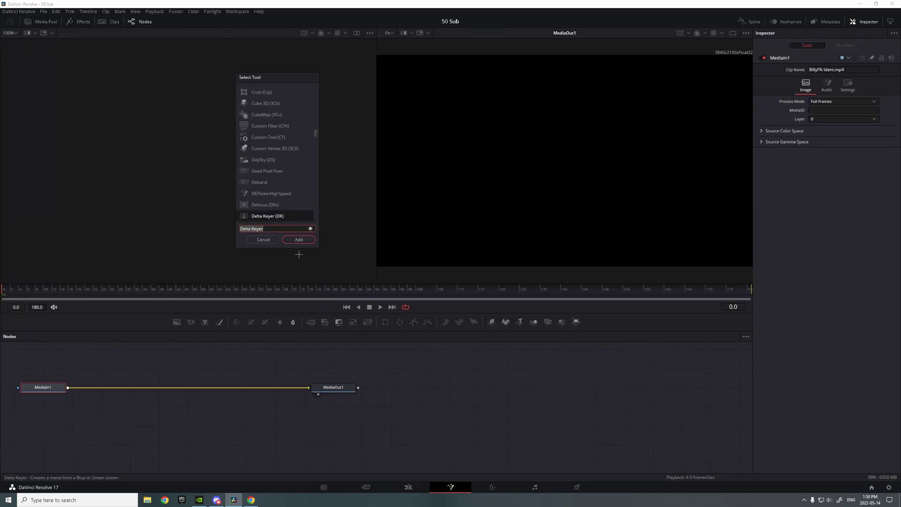
click(299, 239)
drag(652, 206, 649, 209)
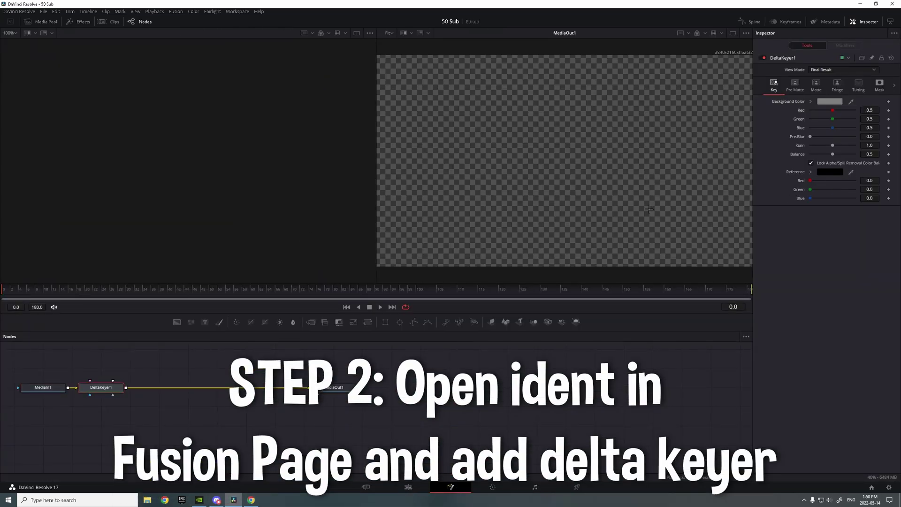
click(414, 490)
drag(411, 370, 431, 374)
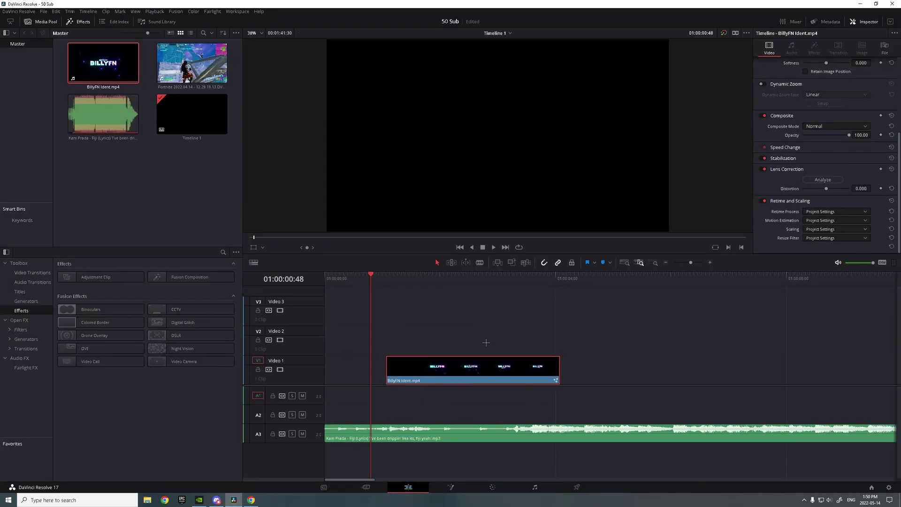
drag(512, 369, 404, 359)
Step: Play through the song to find a small beat and add a marker on the song clip at 01:00:03:36
click(494, 281)
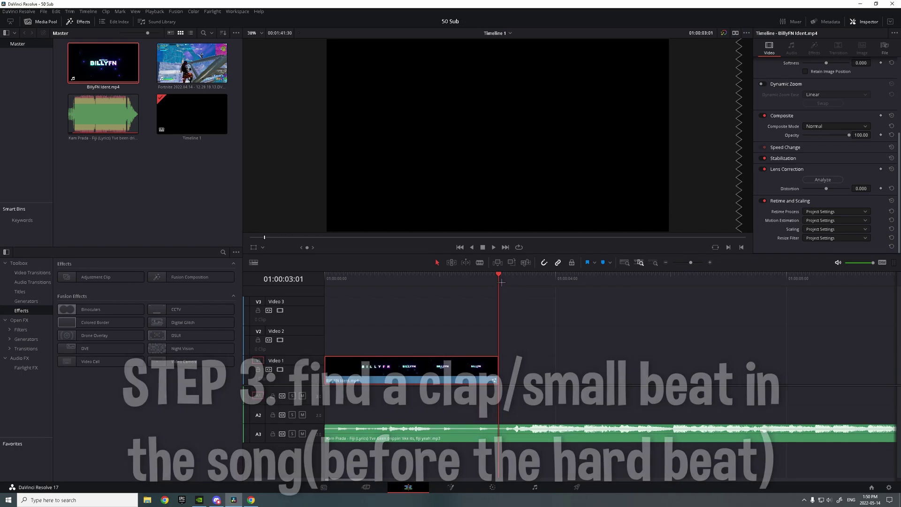
scroll(551, 351, right, 3)
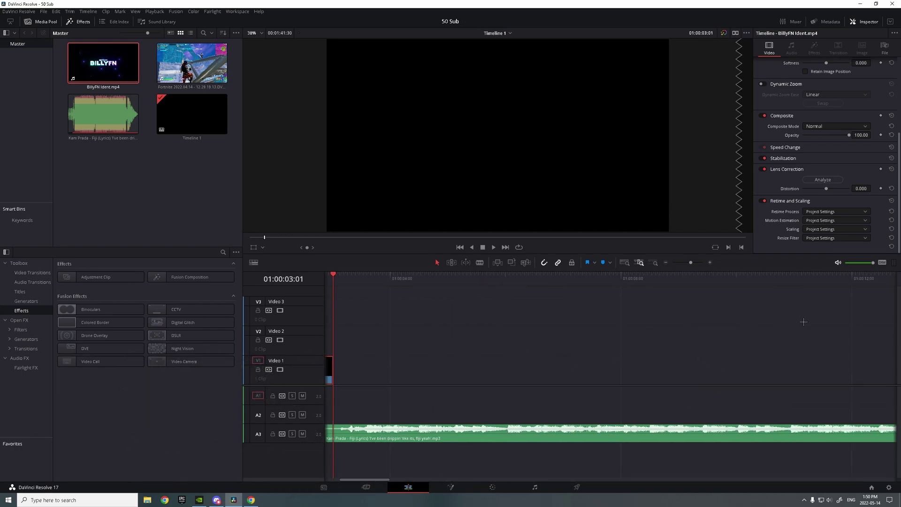
click(768, 320)
key(space)
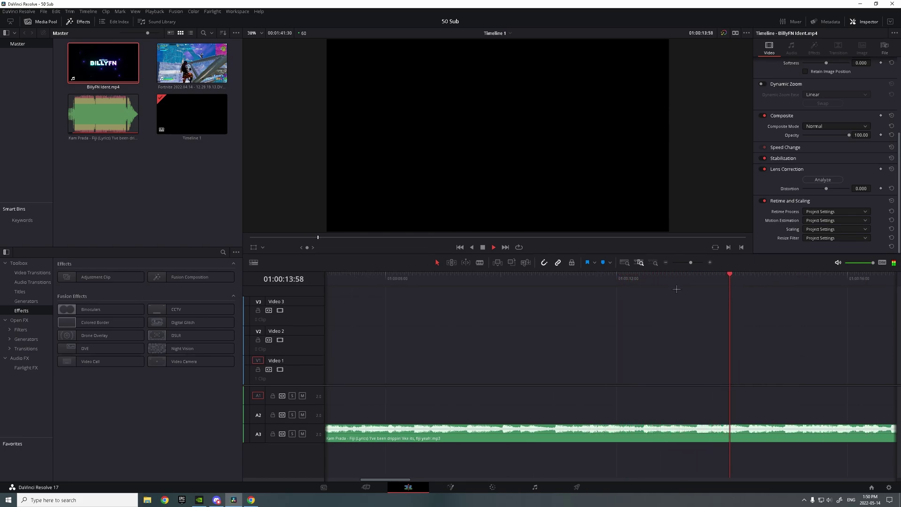
key(space)
scroll(575, 332, left, 7)
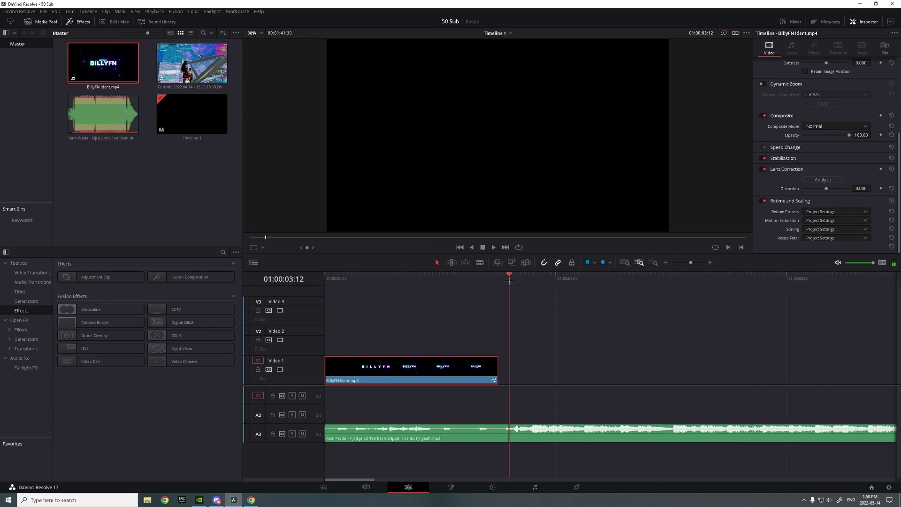
drag(509, 281, 517, 281)
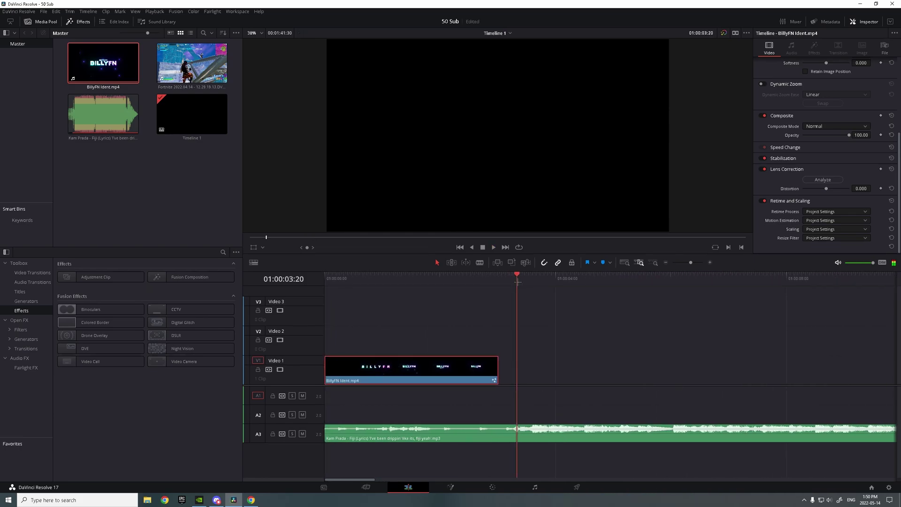
click(571, 436)
key(m)
Step: Align the ident's end with the song's beat marker and trim the song's start to the ident's start
drag(459, 384, 494, 379)
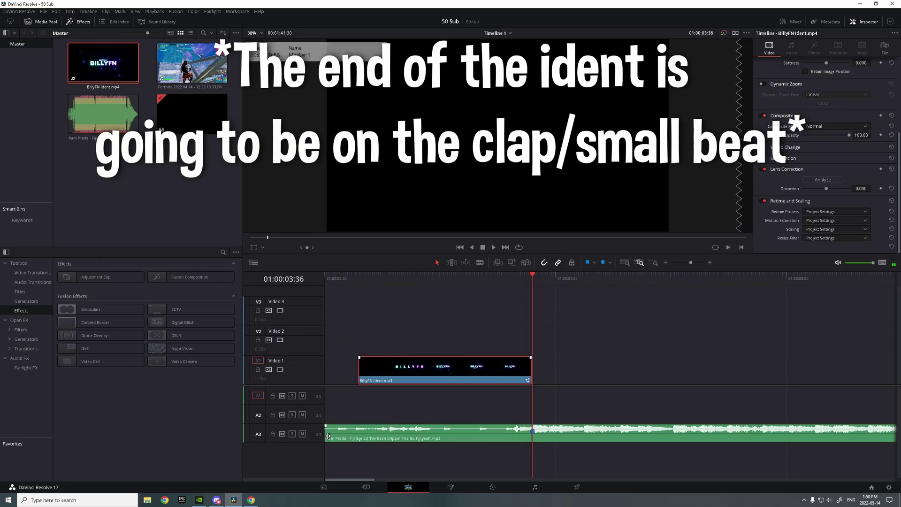
drag(328, 436, 366, 433)
Step: Move the ident and the trimmed song together to the start of the timeline
drag(403, 343, 489, 428)
click(604, 447)
mouse_move(593, 435)
mouse_down()
mouse_move(553, 434)
mouse_move(590, 434)
mouse_up()
drag(426, 327, 470, 432)
drag(470, 434, 412, 434)
click(475, 327)
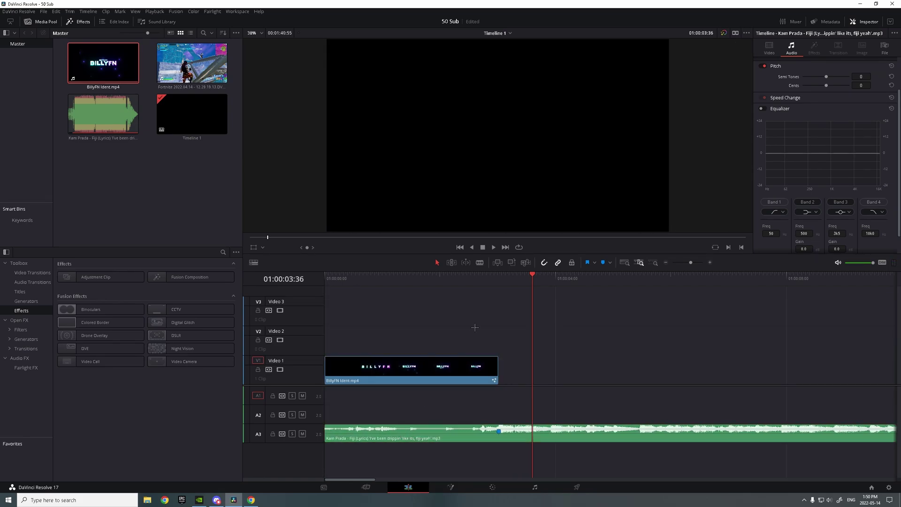
Step: Move the ident up to Video 3 and place the Fortnite gameplay clip on Video 1 at the timeline start
drag(413, 371, 413, 311)
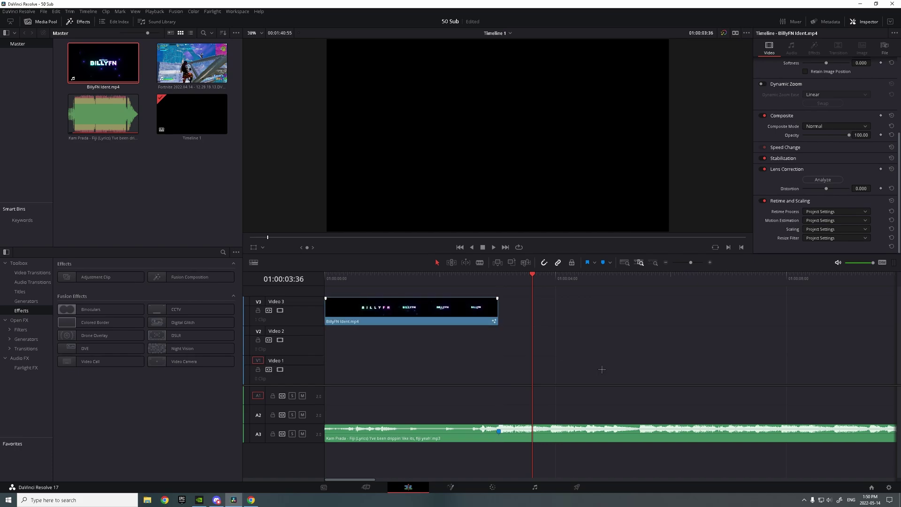
click(602, 369)
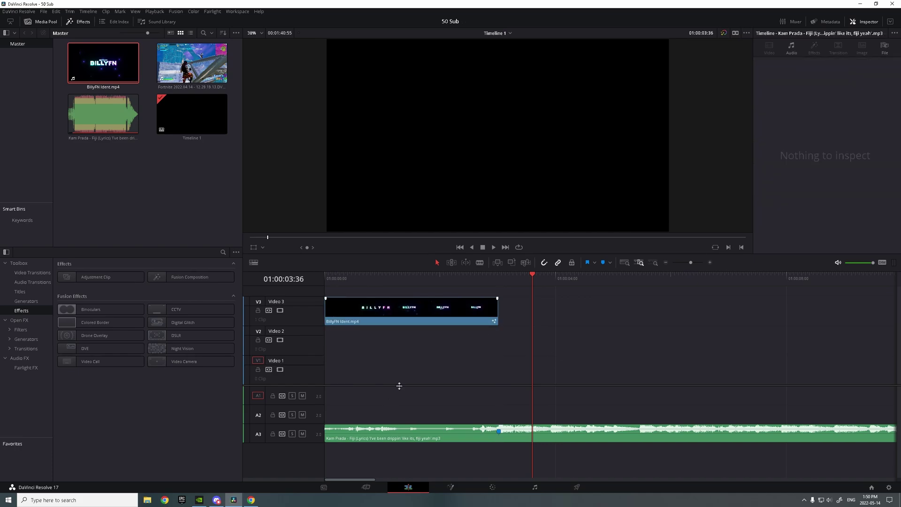
drag(192, 63, 375, 372)
right_click(379, 374)
click(399, 368)
right_click(384, 361)
click(403, 355)
click(407, 348)
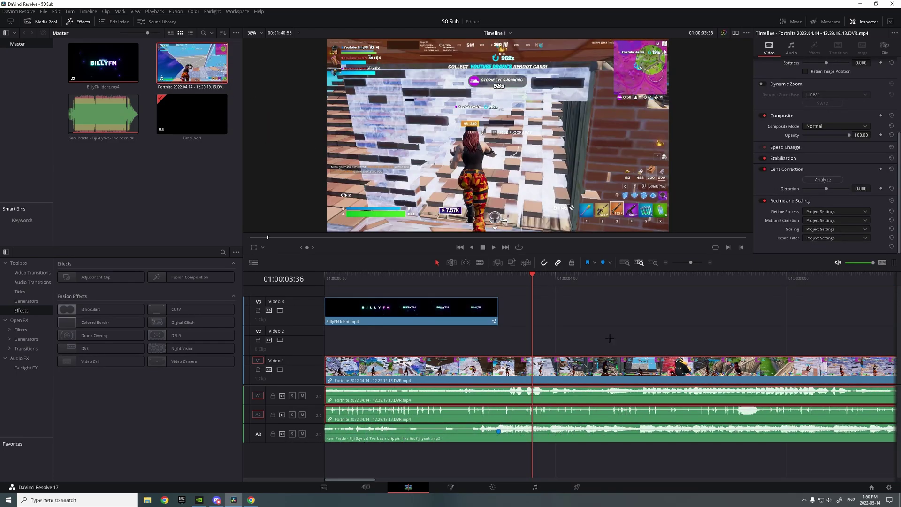
click(609, 338)
Step: Play the song to find the hard beat and add a marker on the song clip at 01:00:12:48
scroll(606, 319, right, 5)
click(754, 279)
key(space)
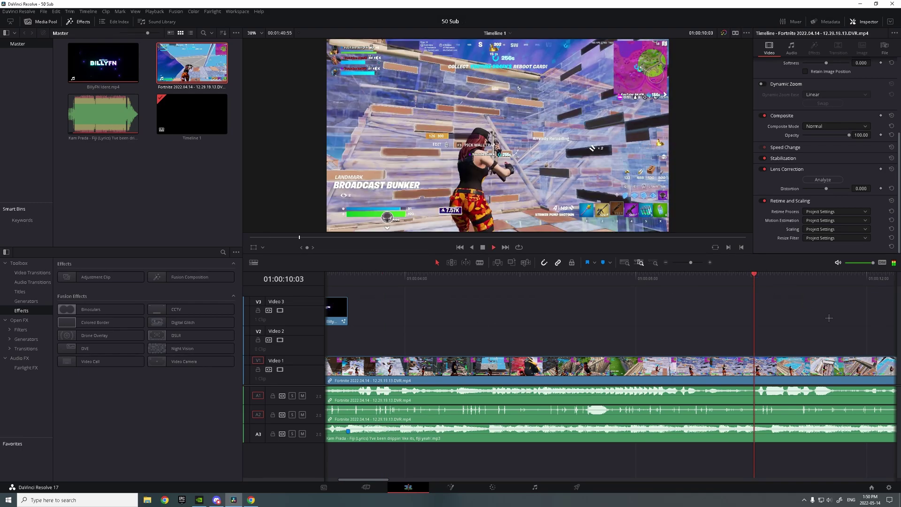
scroll(827, 318, right, 4)
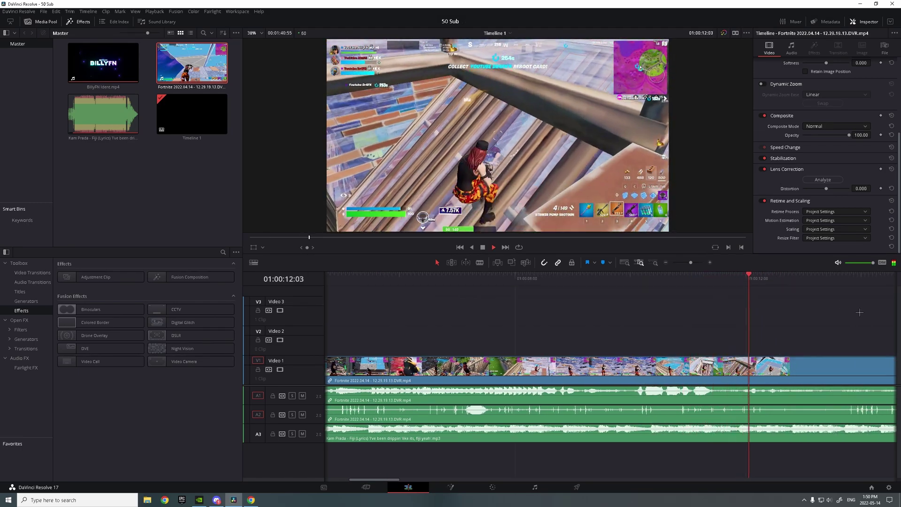
key(space)
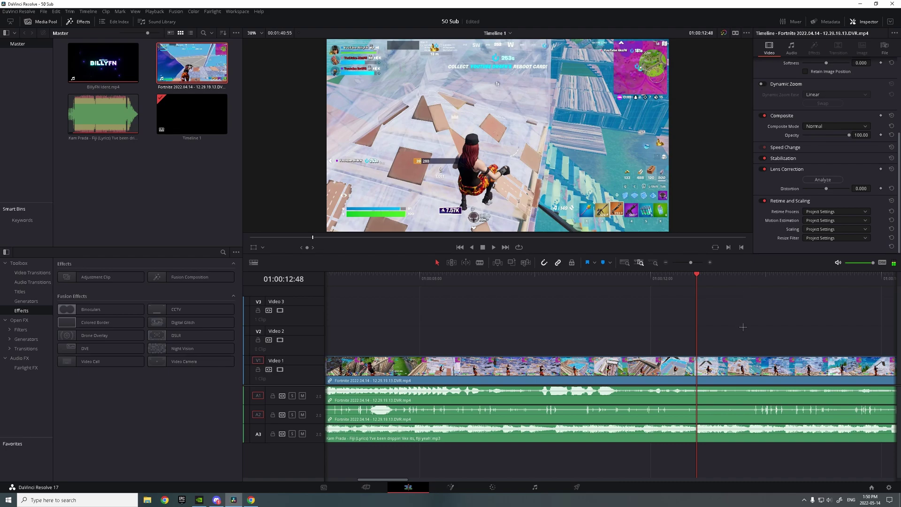
click(740, 432)
key(m)
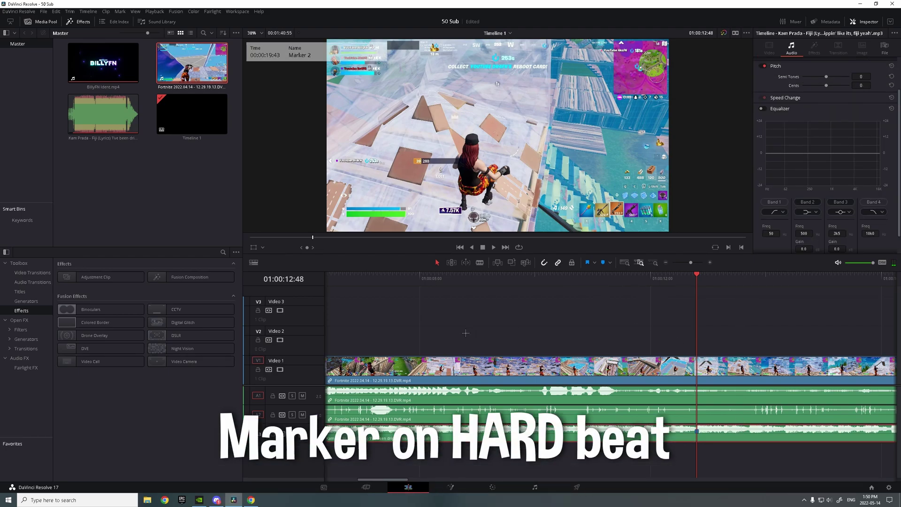
Step: Trim and shift the gameplay clip so its damage numbers hit the hard-beat marker, with its start extended back to the timeline start
scroll(466, 333, left, 10)
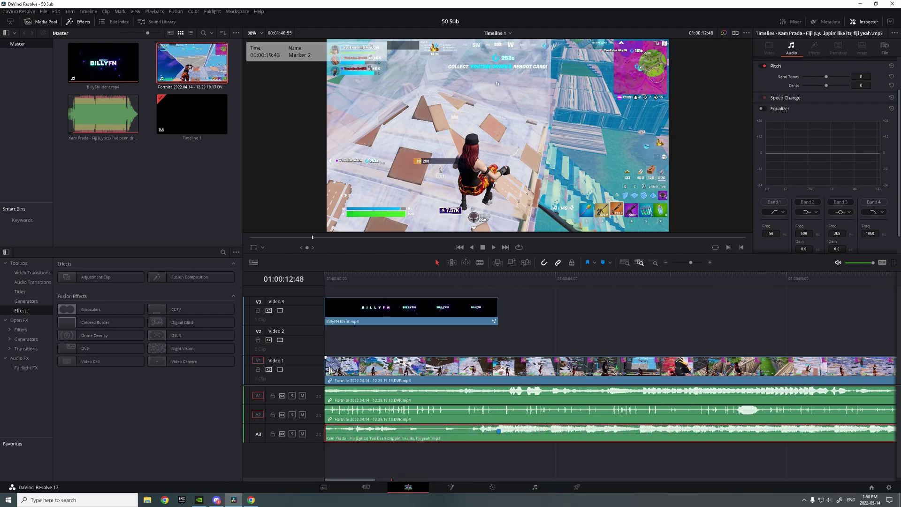
drag(330, 370, 393, 371)
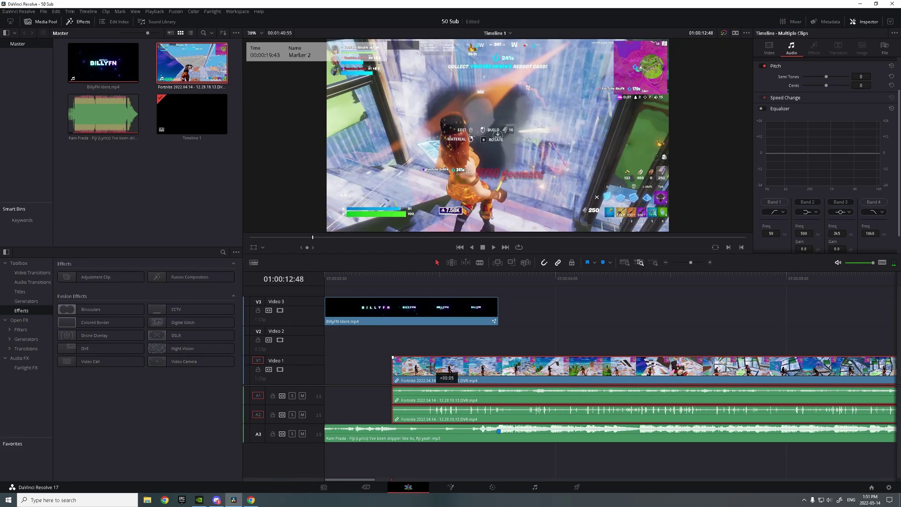
scroll(544, 115, up, 5)
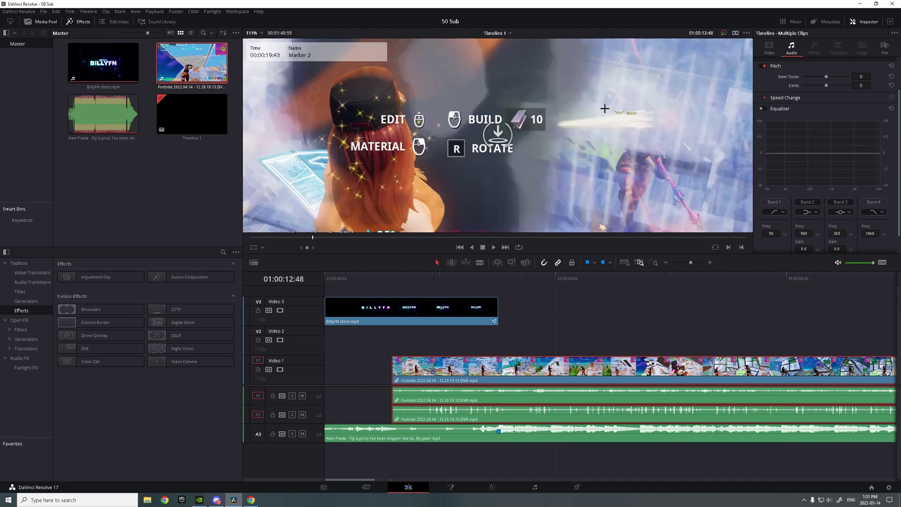
scroll(605, 108, down, 5)
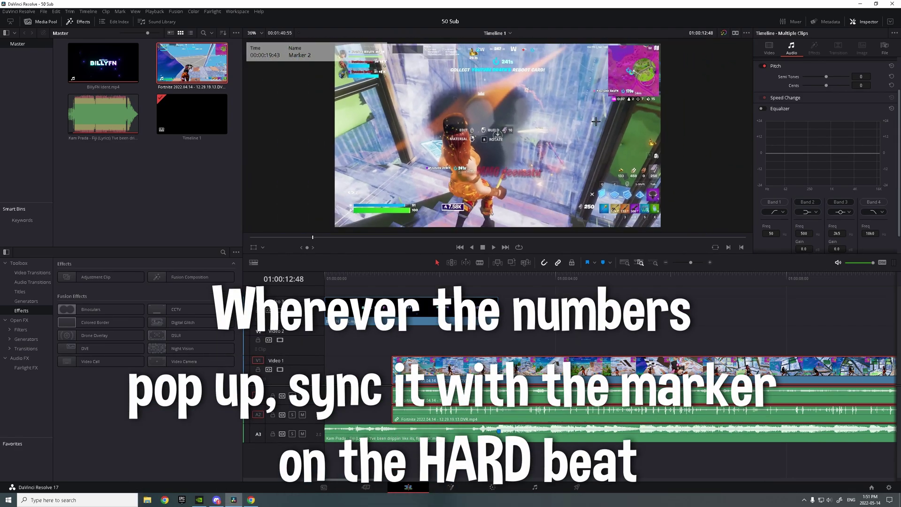
scroll(596, 122, up, 1)
scroll(615, 316, right, 7)
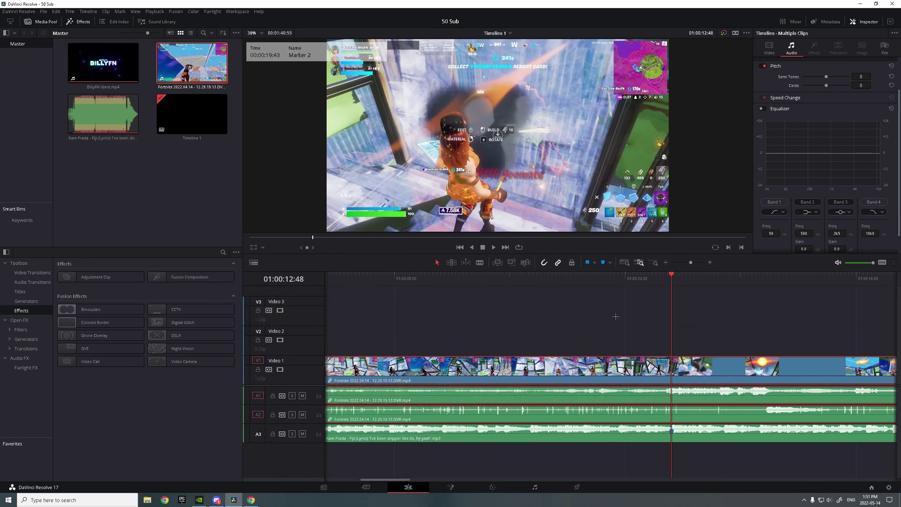
scroll(453, 339, left, 8)
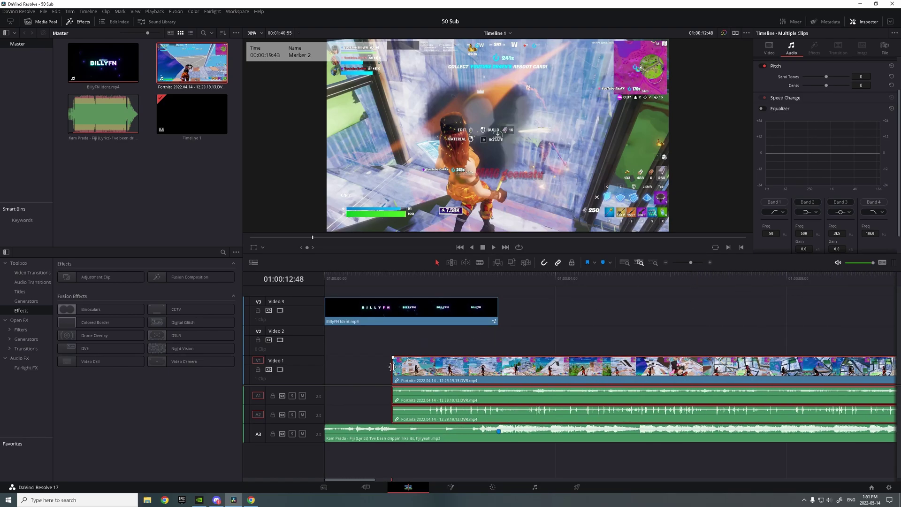
drag(392, 367, 323, 367)
Step: Play the edit from the start and around the hard-beat marker to check the sync of ident, gameplay and song
key(Home)
key(space)
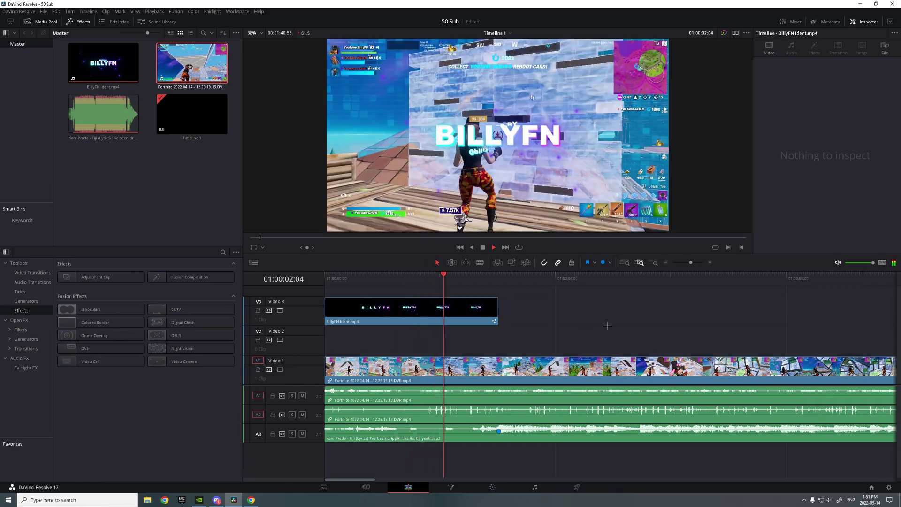
key(space)
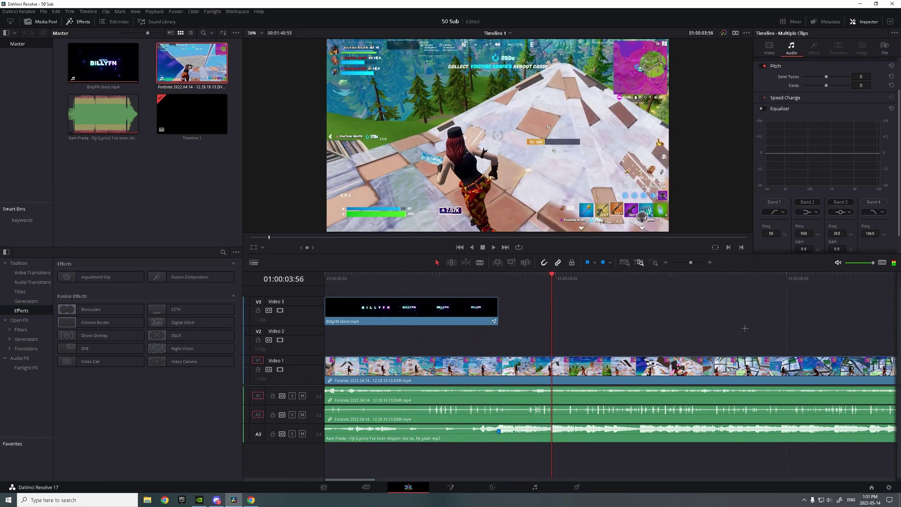
scroll(745, 328, right, 9)
click(725, 282)
key(space)
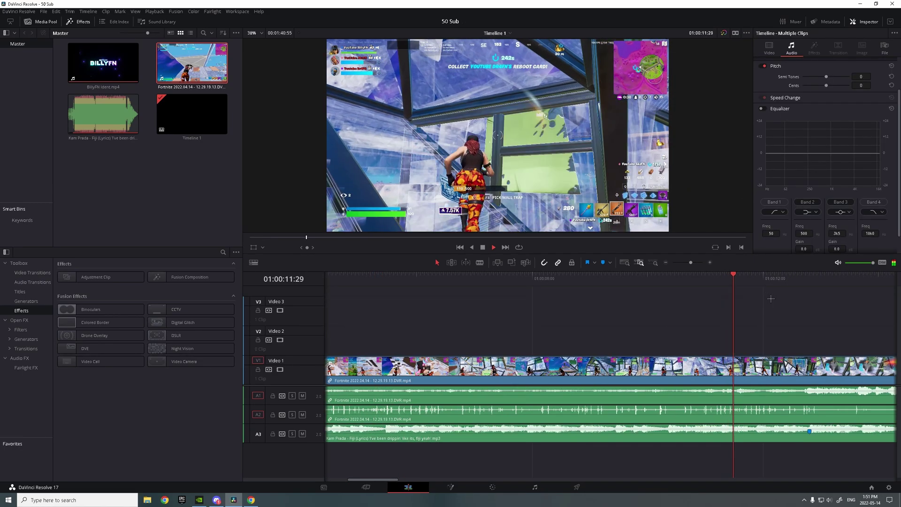
key(space)
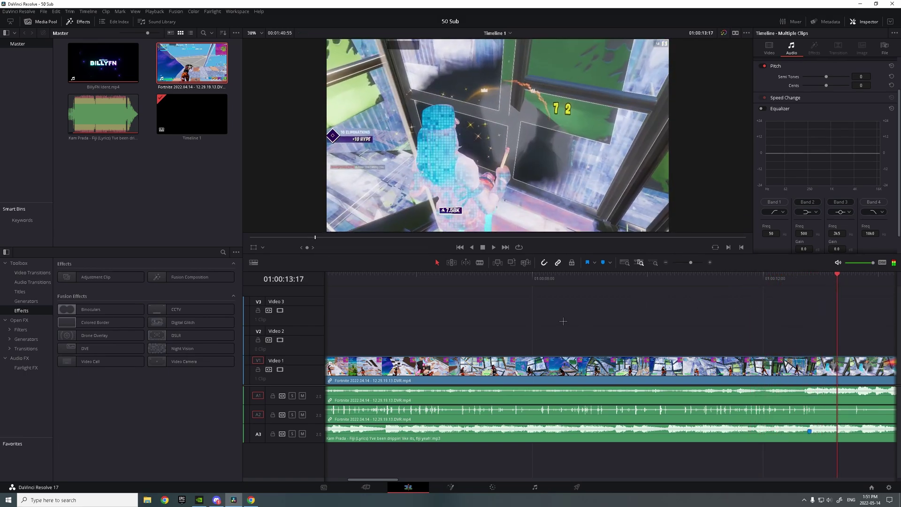
Step: Unlink the gameplay clip's video and audio and split all its tracks at the ident's end, 01:00:03:01
scroll(563, 321, left, 5)
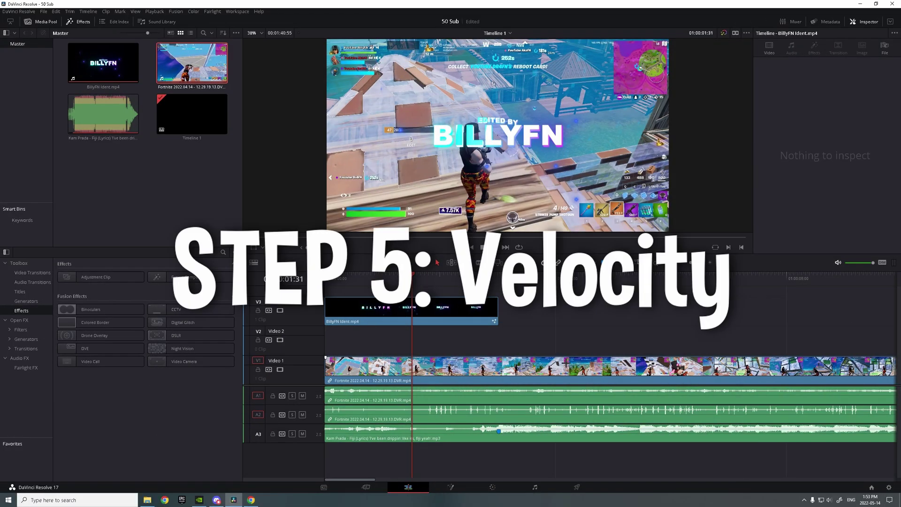
right_click(567, 363)
click(582, 360)
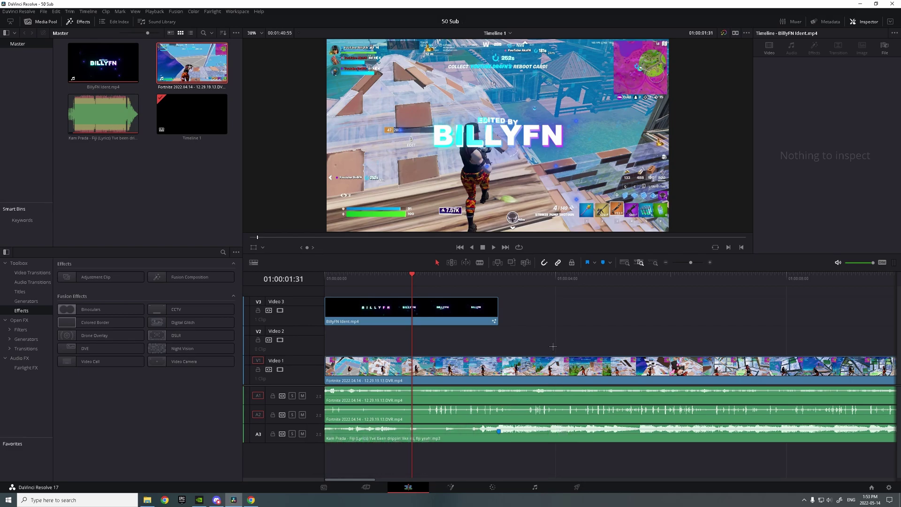
click(494, 376)
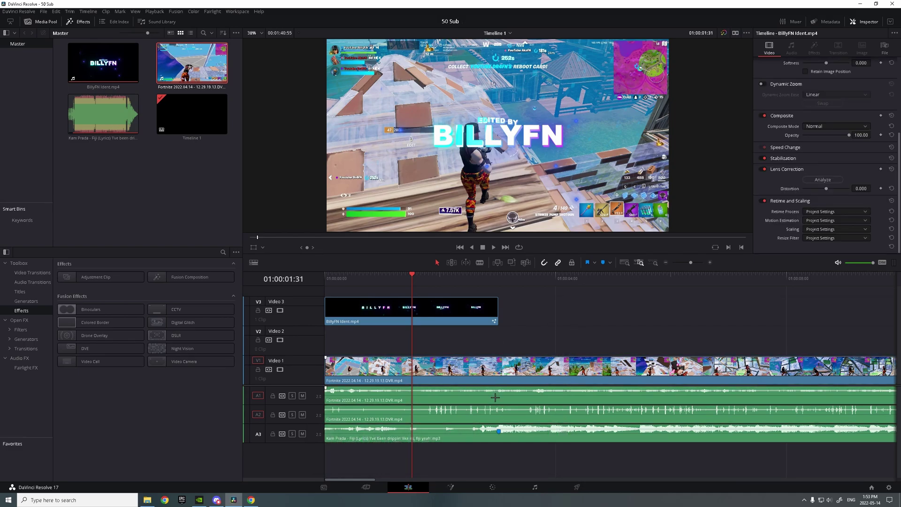
key(b)
click(498, 376)
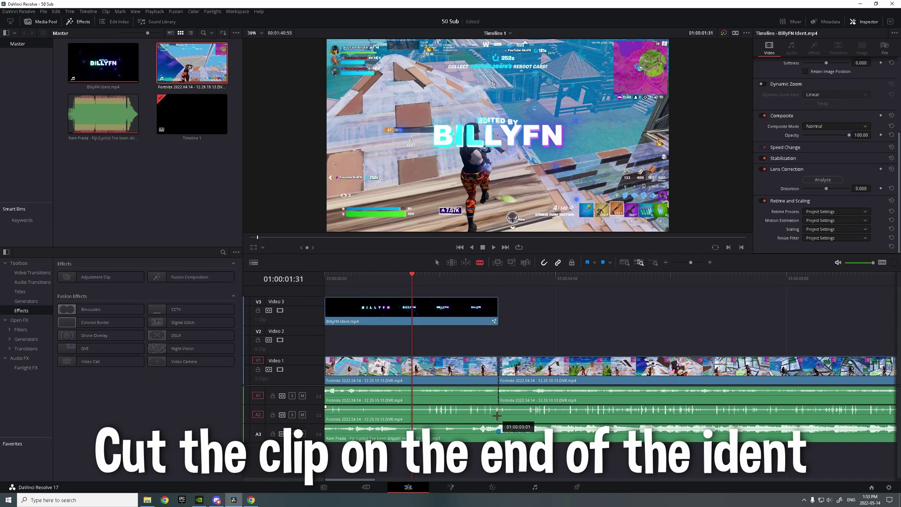
Step: Delete both gameplay audio segments beneath the ident on A1 and A2
click(441, 396)
key(Delete)
click(444, 411)
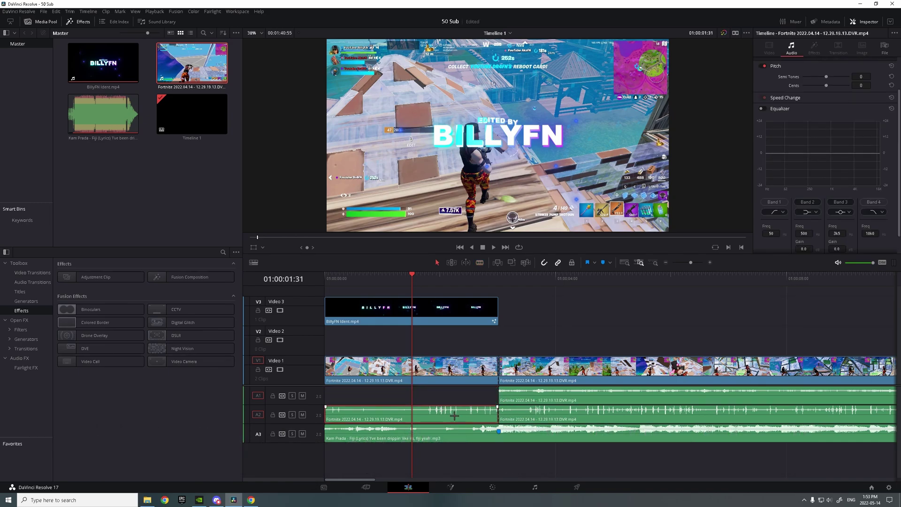
key(Delete)
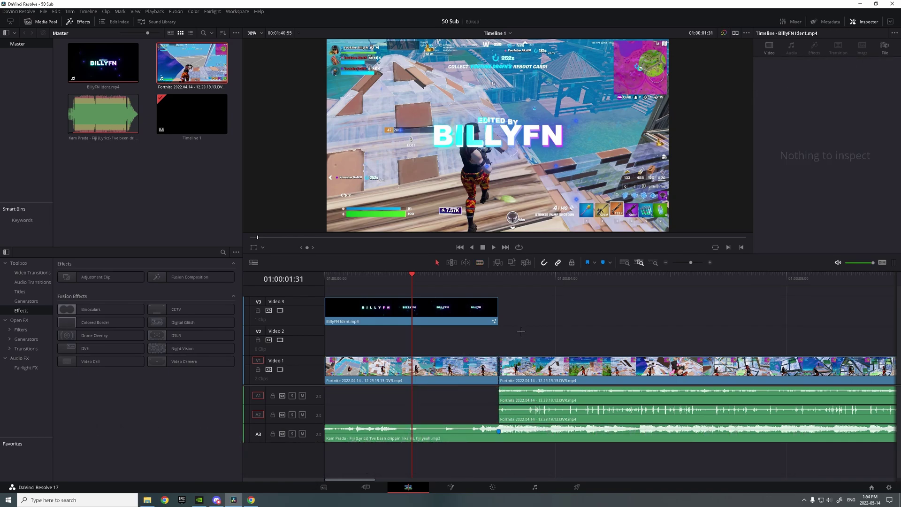
Step: Link the gameplay video after the cut with its two audio clips
drag(526, 317, 568, 411)
right_click(567, 412)
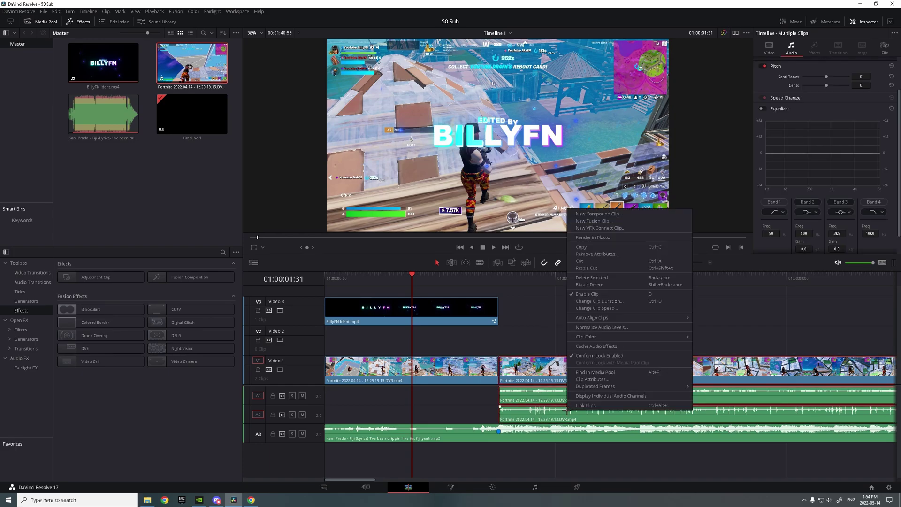
click(587, 405)
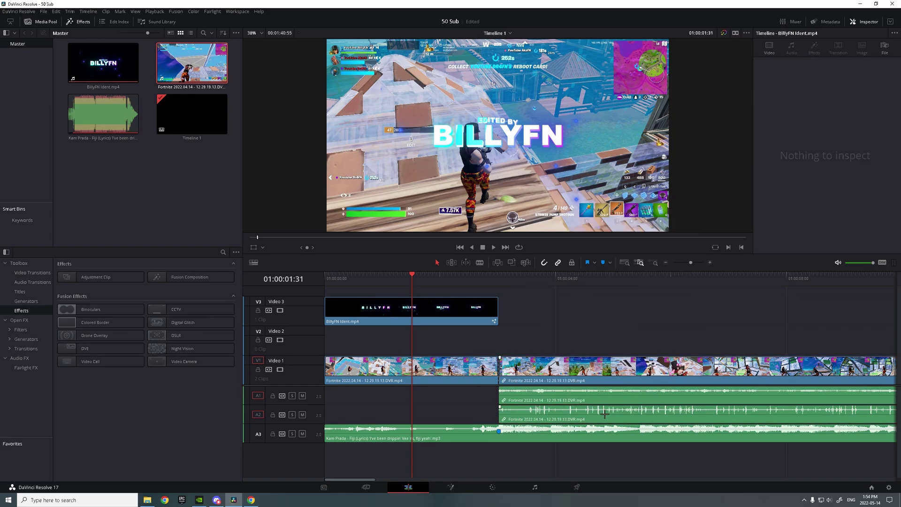
Step: Shift the linked gameplay after the cut further along the timeline and slow the opening gameplay clip to 50% speed
drag(535, 369, 856, 369)
click(679, 338)
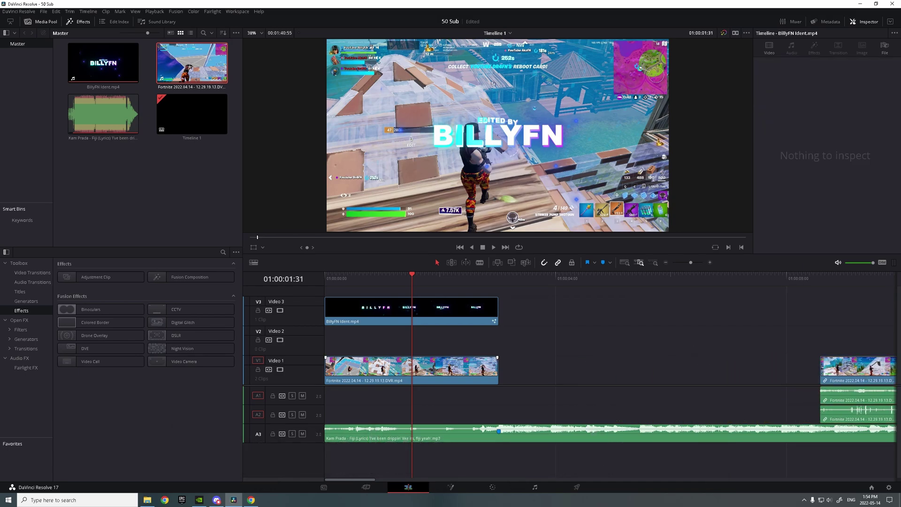
right_click(433, 364)
click(453, 276)
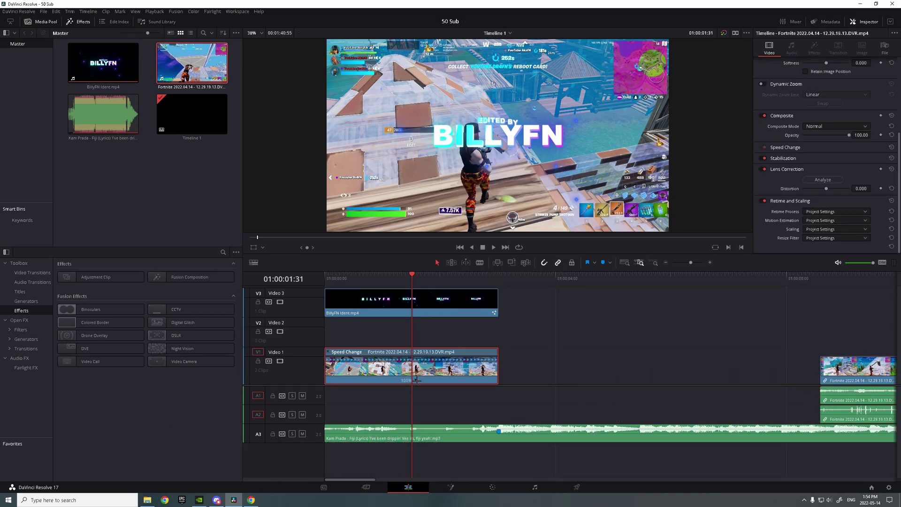
click(415, 380)
mouse_move(450, 418)
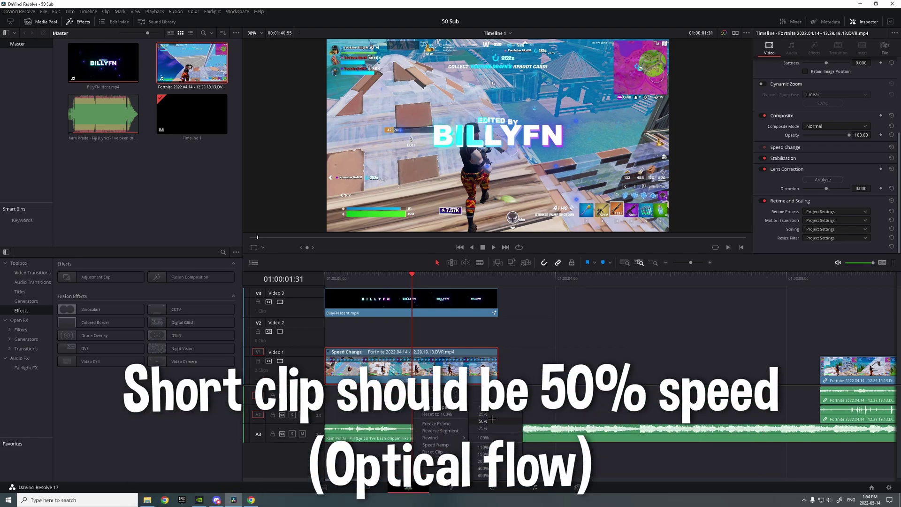
click(494, 418)
click(516, 405)
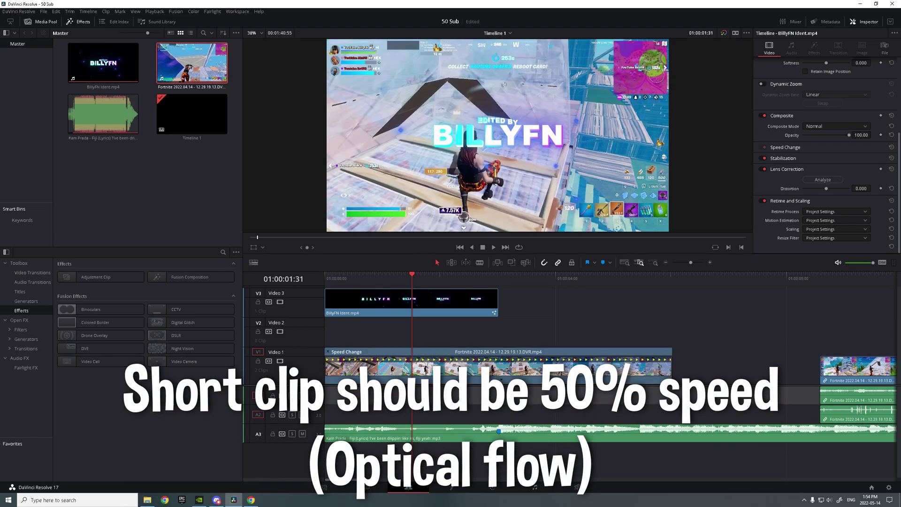
Step: Trim the start of the 50% clip to the ident's length and place it and the linked gameplay back to back from the timeline start
drag(327, 362, 503, 362)
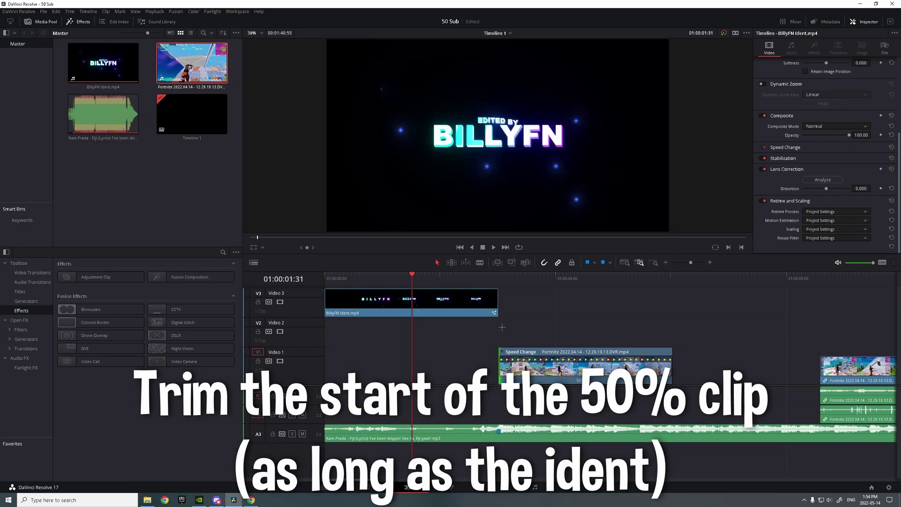
drag(568, 367, 393, 367)
drag(424, 281, 332, 277)
drag(853, 362, 530, 352)
key(space)
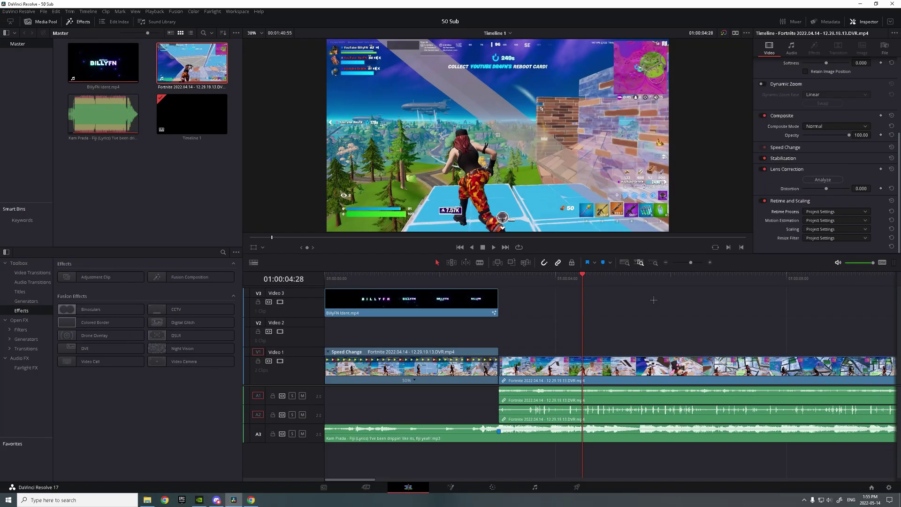
Step: Hide the opening clip's retime controls and add an adjustment clip on Video 2 beneath the ident, cut off at 01:00:03:01
right_click(432, 364)
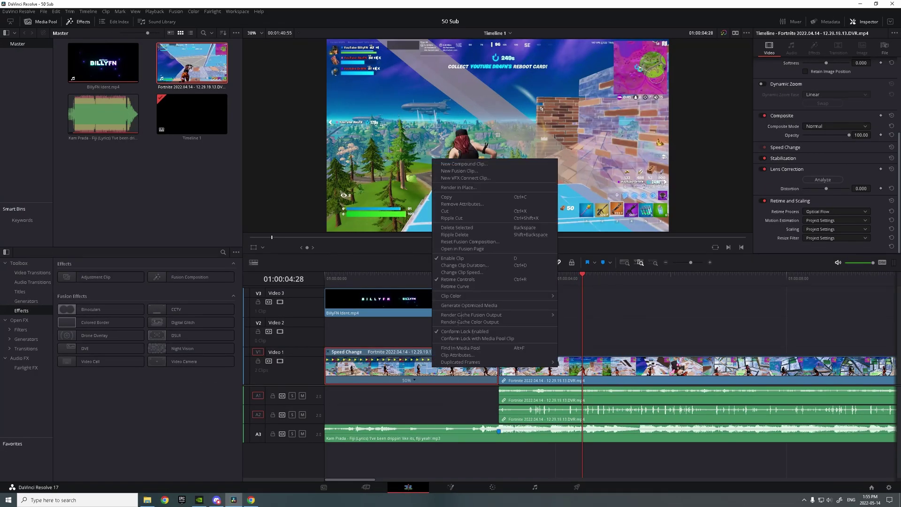
click(462, 280)
drag(110, 279, 329, 346)
key(b)
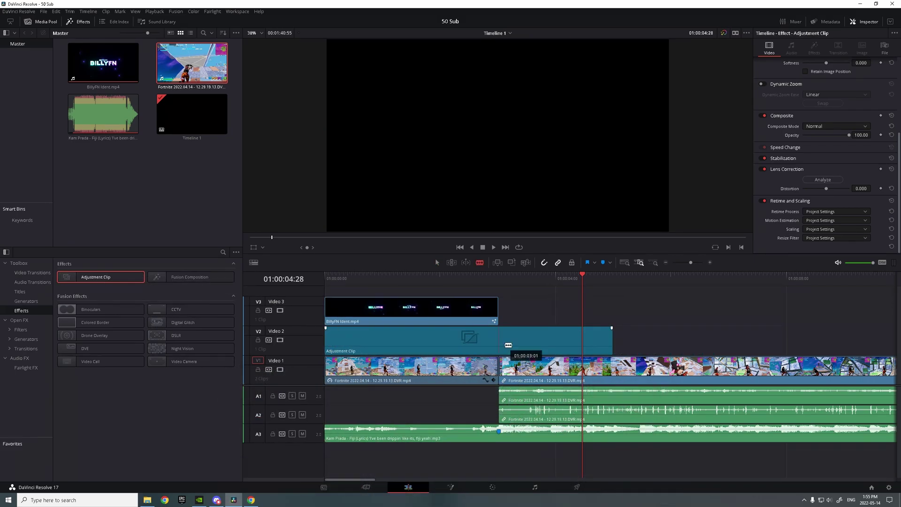
click(500, 343)
key(a)
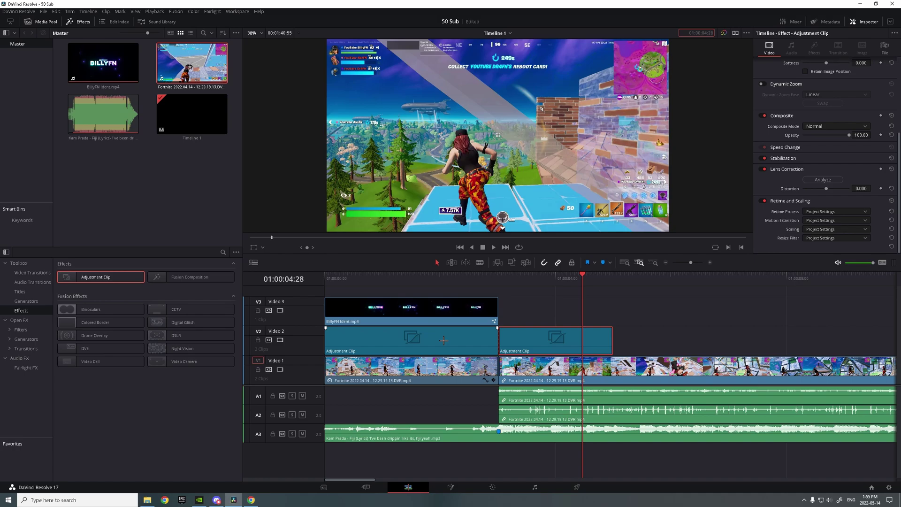
key(BackSpace)
Step: Open the adjustment clip in Fusion and add a Blur node with a blur size of 7.0
right_click(427, 342)
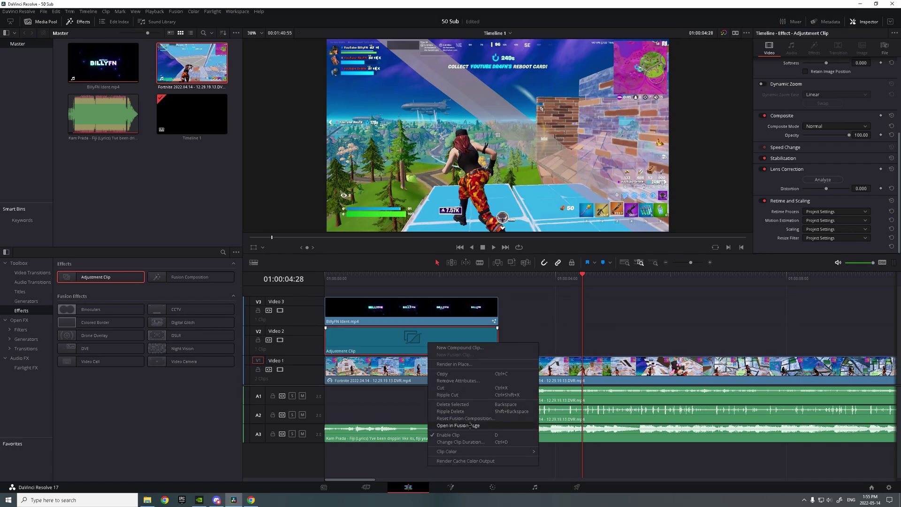
click(471, 425)
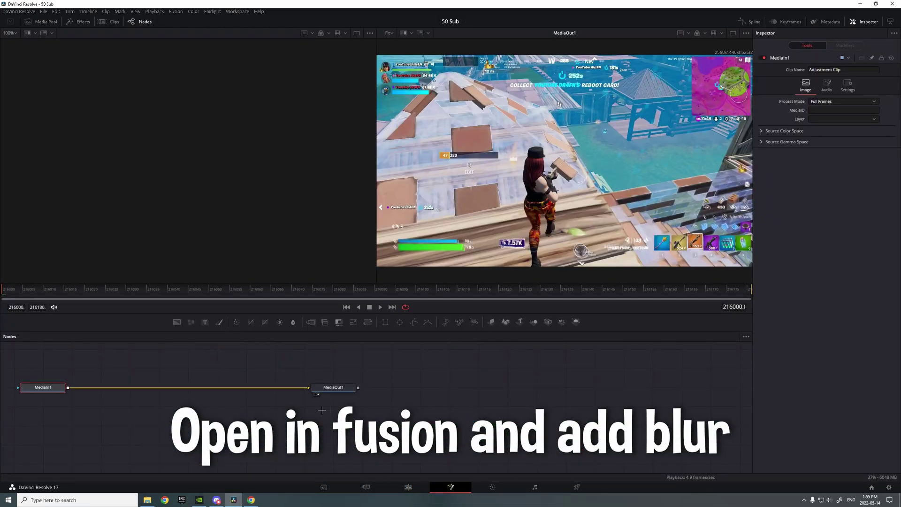
key(shift+space)
text(blur)
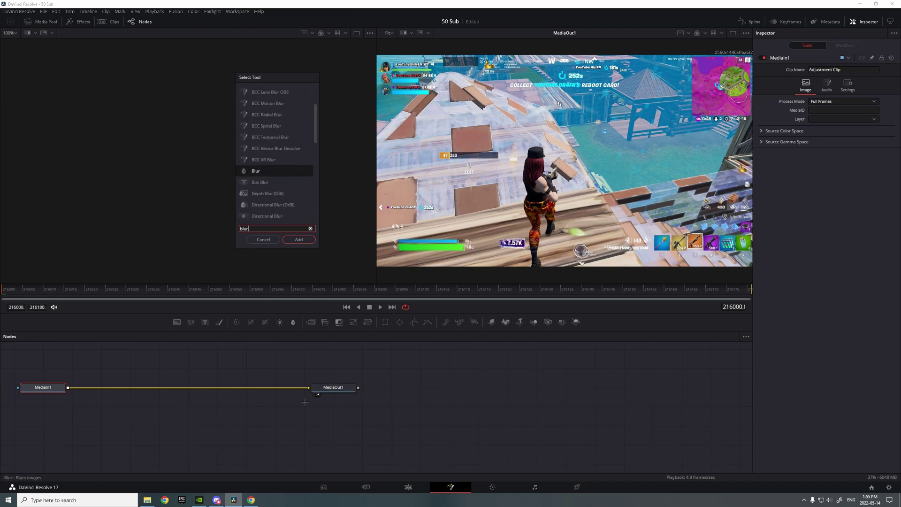
click(299, 239)
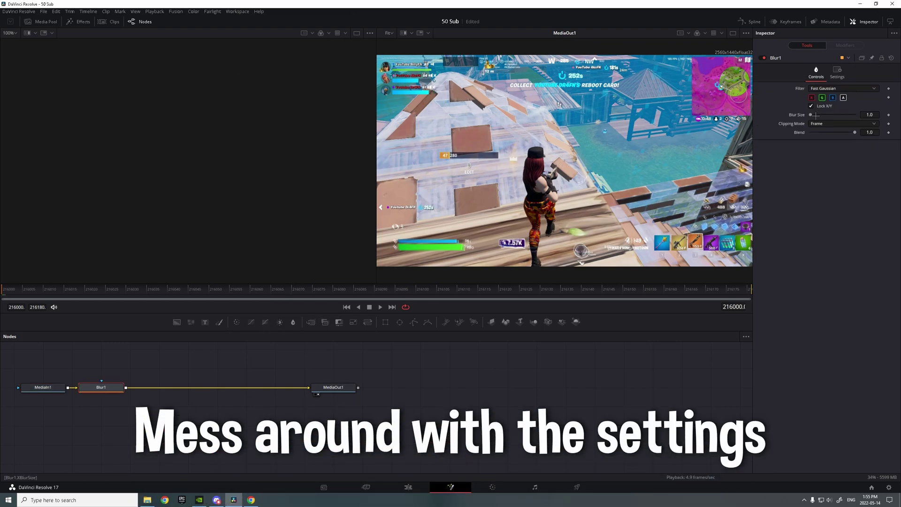
drag(816, 115, 814, 119)
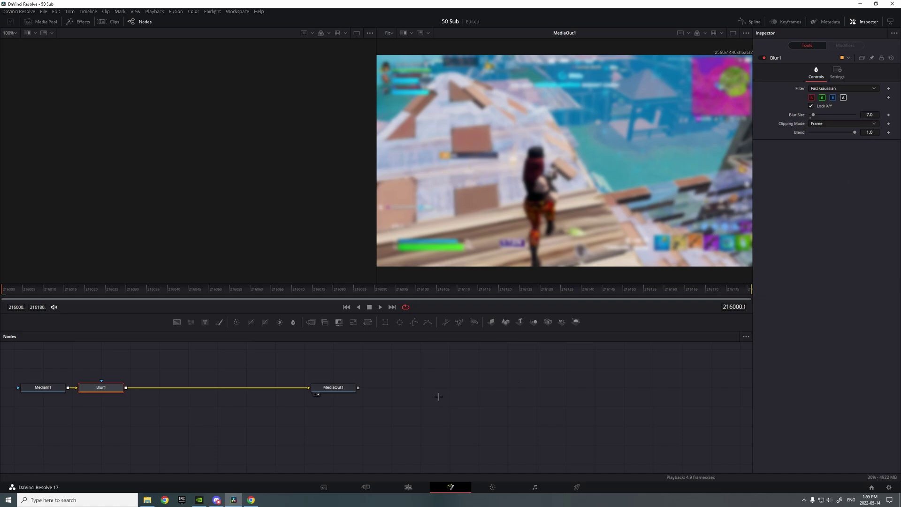
Step: Add the standard Vignette node after the Blur node
key(shift+space)
text(vignett)
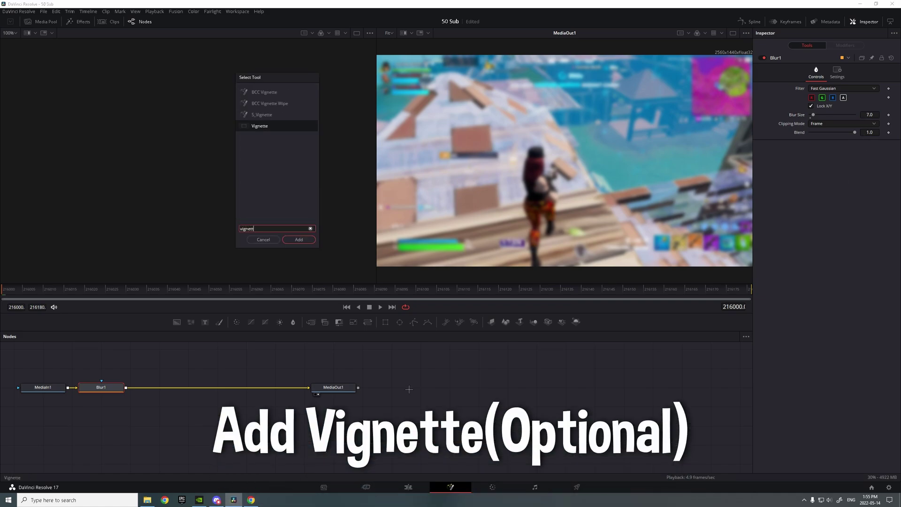
click(298, 238)
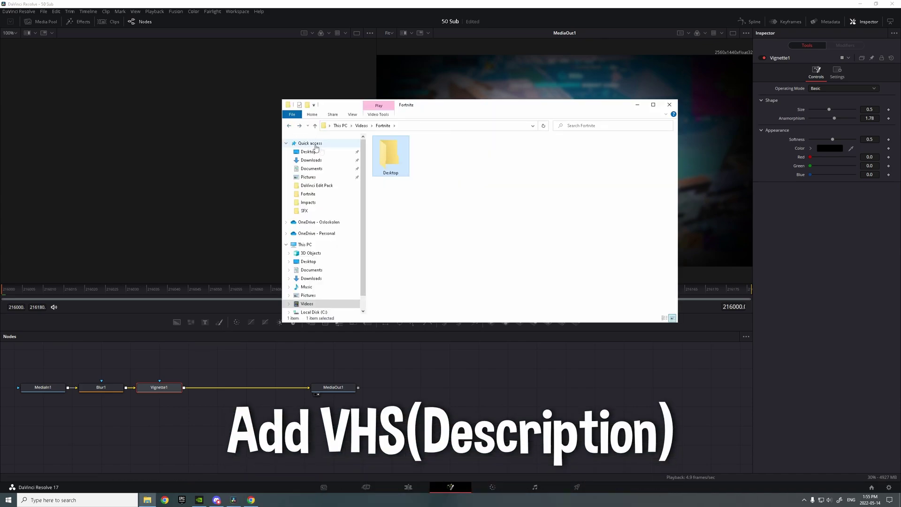
Step: Insert the NumbyVHS preset between the Vignette and MediaOut nodes, and play the intro back in the edit timeline
click(290, 126)
click(440, 236)
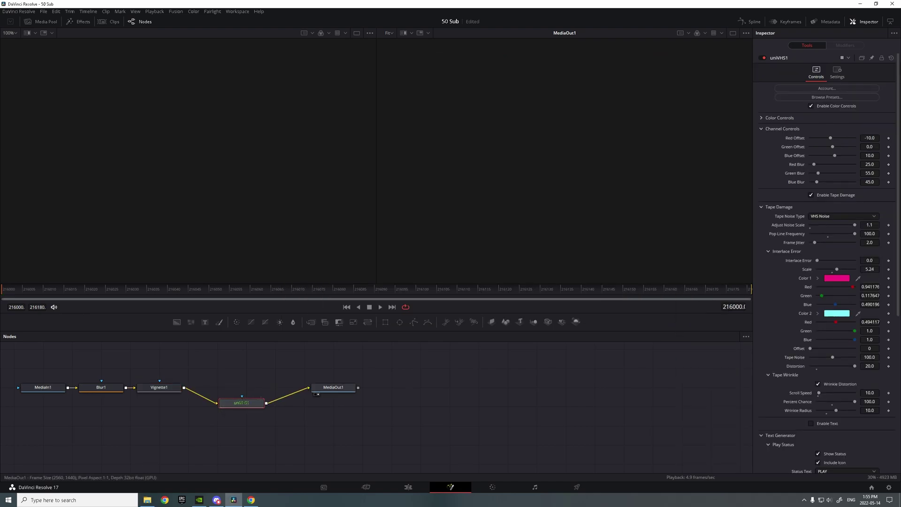
drag(244, 403, 254, 394)
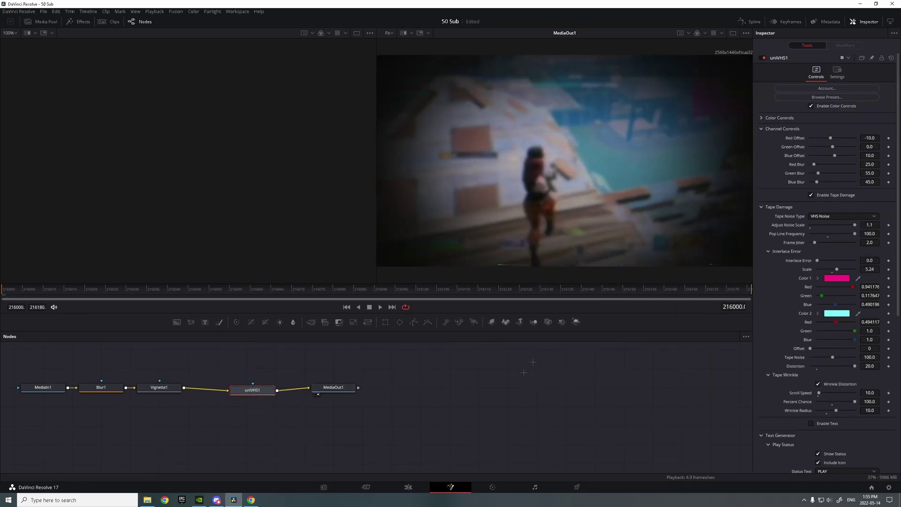
click(408, 487)
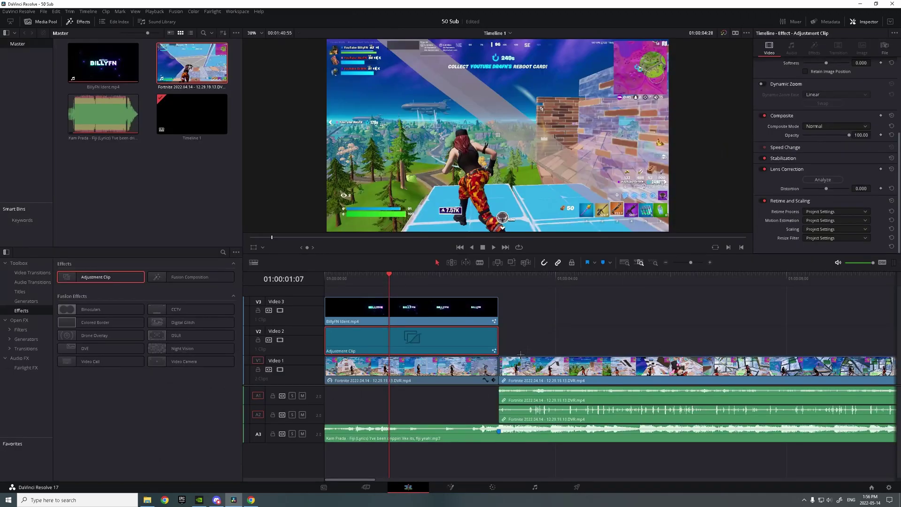
click(580, 302)
key(space)
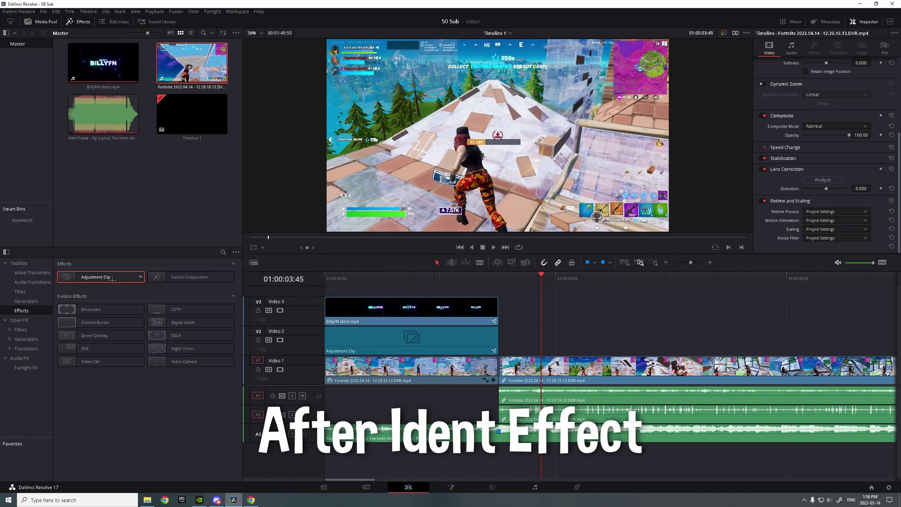
Step: Add an adjustment clip about 1.5 seconds long on Video 2 directly after the ident and open it in Fusion
drag(127, 283, 503, 341)
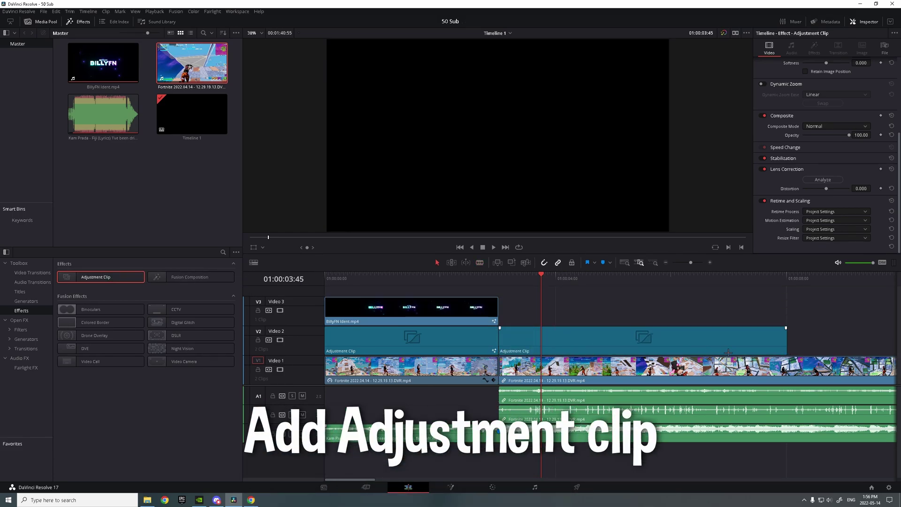
drag(783, 336, 581, 322)
right_click(565, 333)
right_click(546, 341)
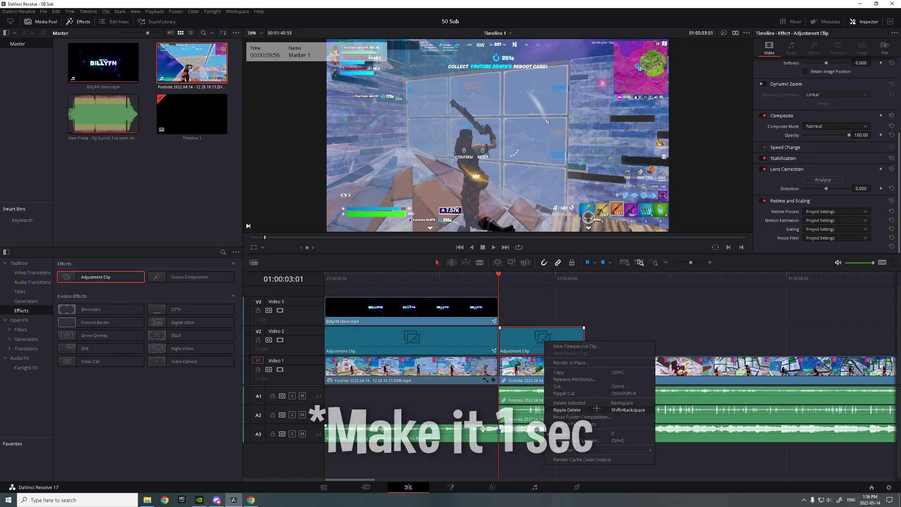
click(588, 419)
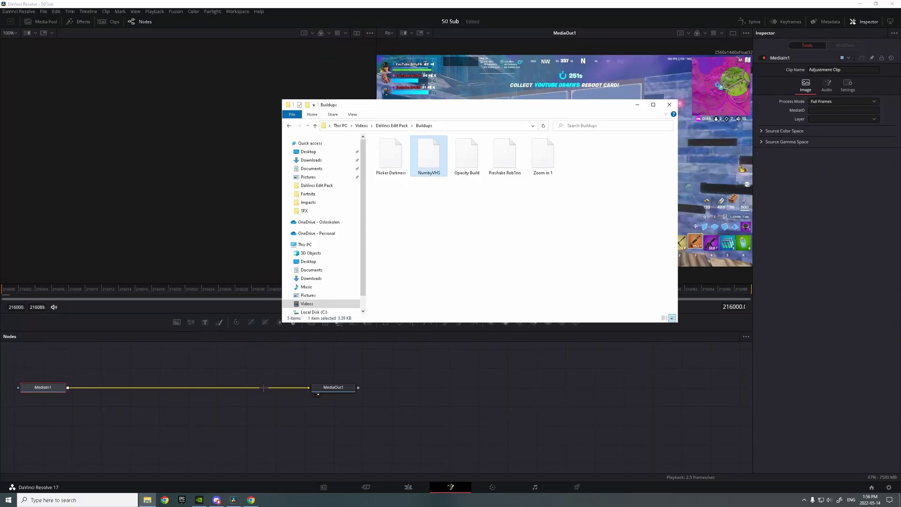
Step: Bring in the After Ident Effect preset from the DaVinci Edit Pack folder and wire its nodes between MediaIn1 and MediaOut1
click(460, 205)
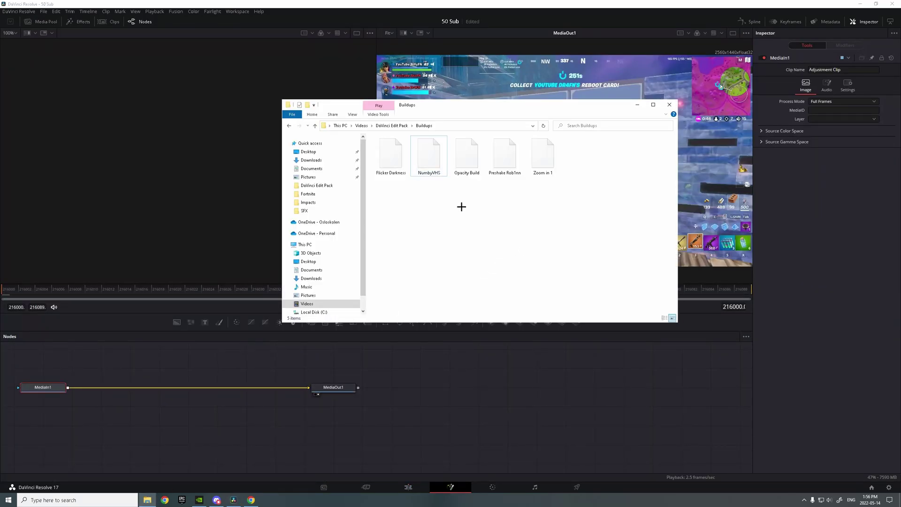
click(289, 126)
click(289, 126)
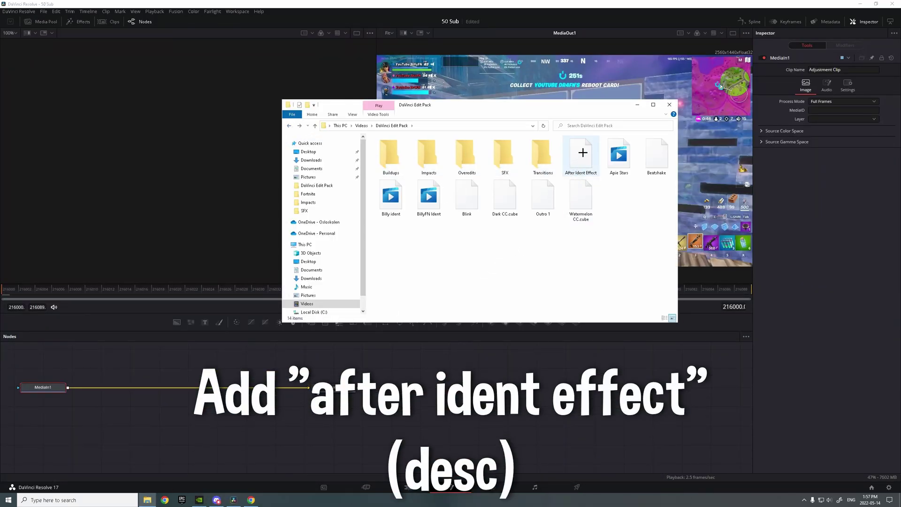
drag(579, 151, 181, 387)
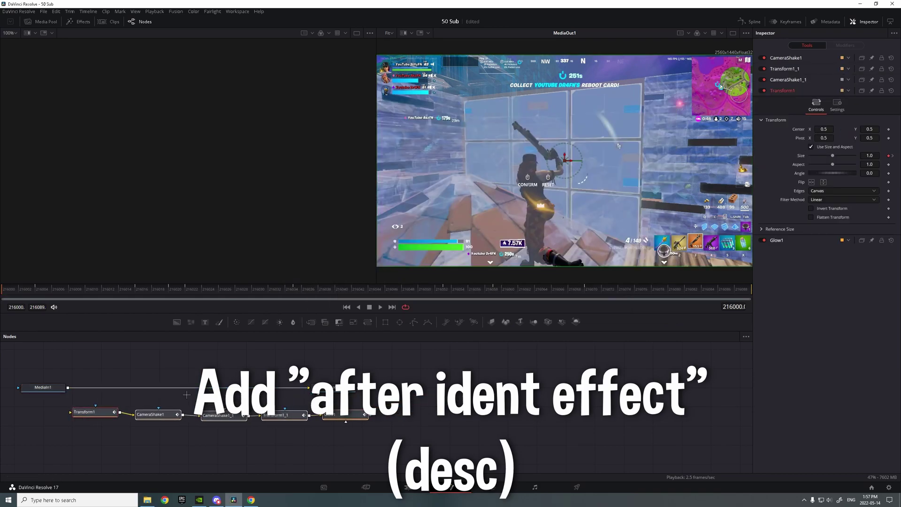
drag(113, 400, 71, 412)
drag(358, 387, 433, 410)
drag(370, 414, 392, 411)
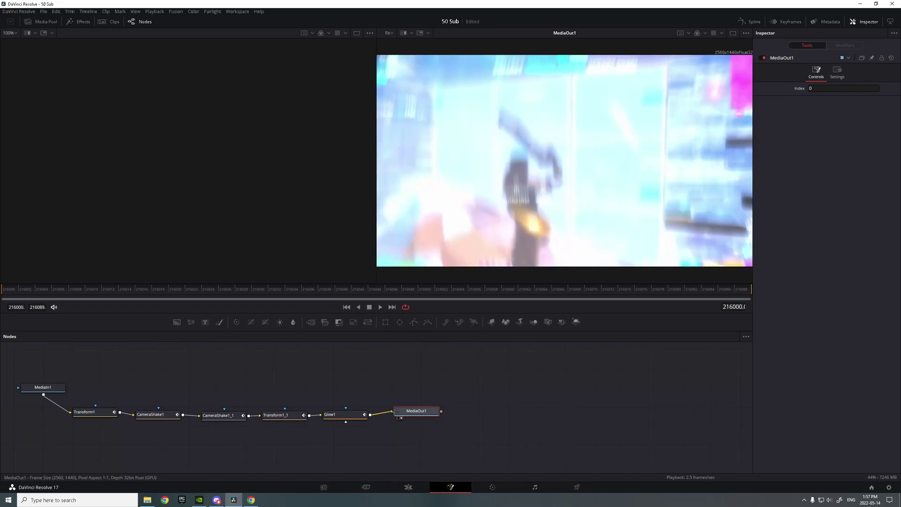
Step: Shorten the second adjustment clip to one second and review the effect after the ident in the edit timeline
click(409, 486)
drag(501, 280, 561, 297)
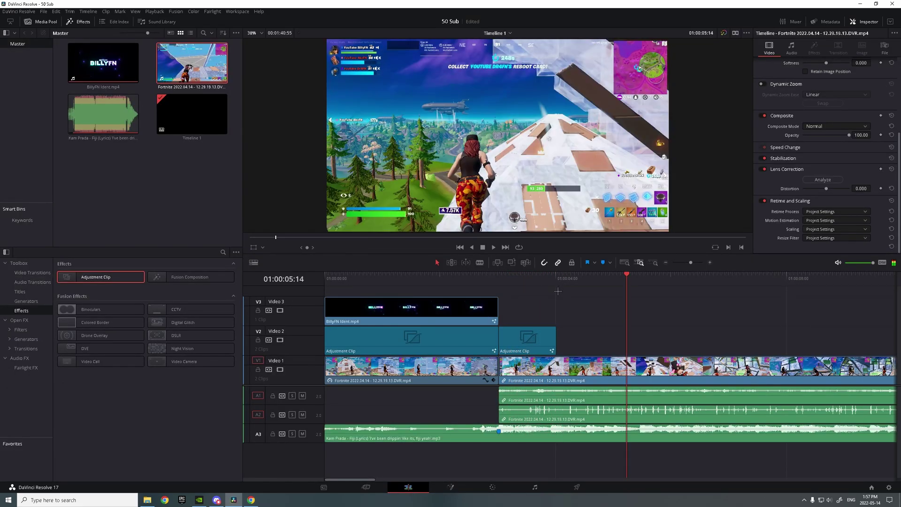
drag(559, 284, 671, 287)
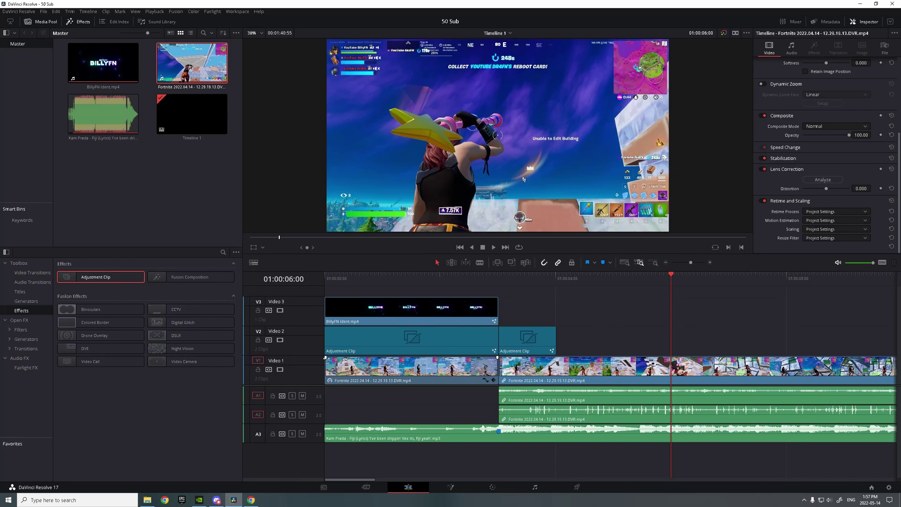
Step: Set the opening gameplay clip's opacity to 75
click(345, 364)
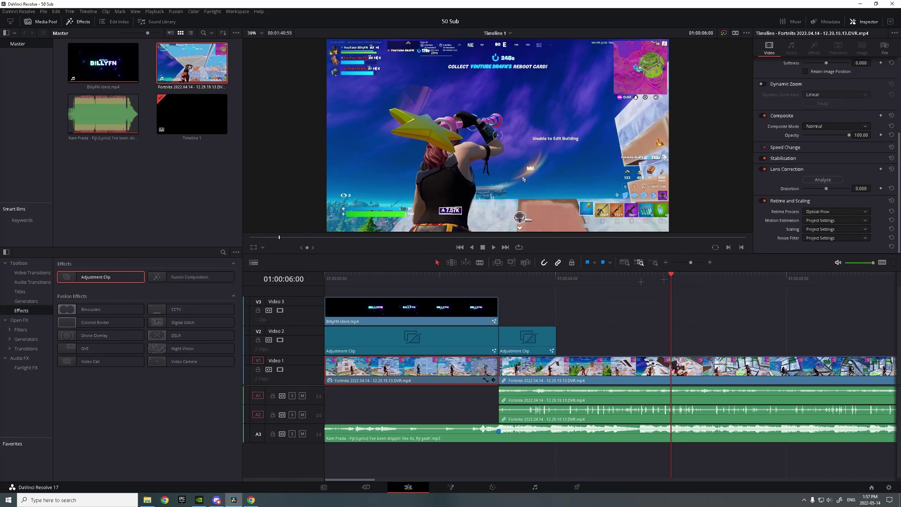
click(398, 276)
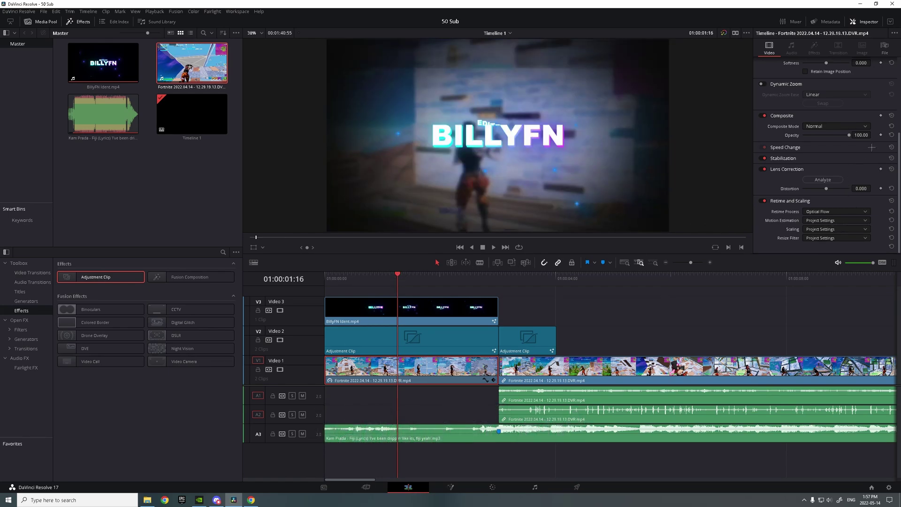
double_click(861, 135)
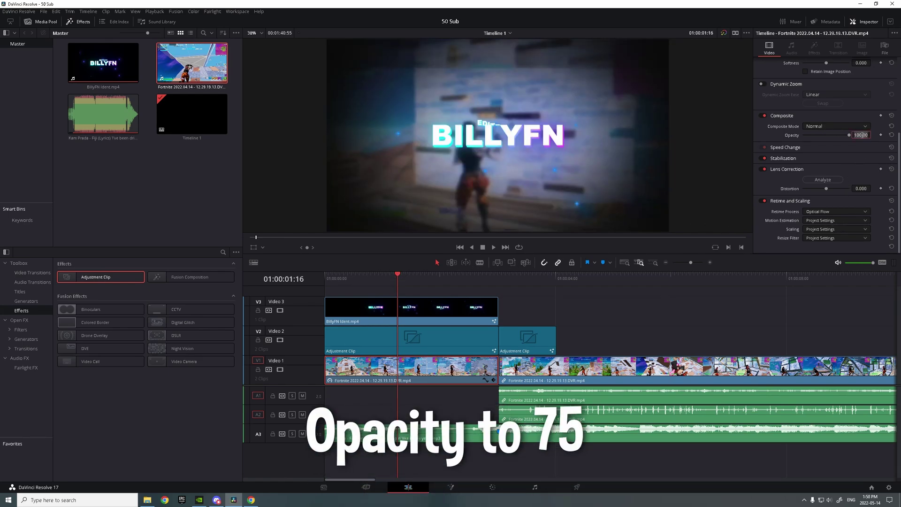
text(75)
key(Return)
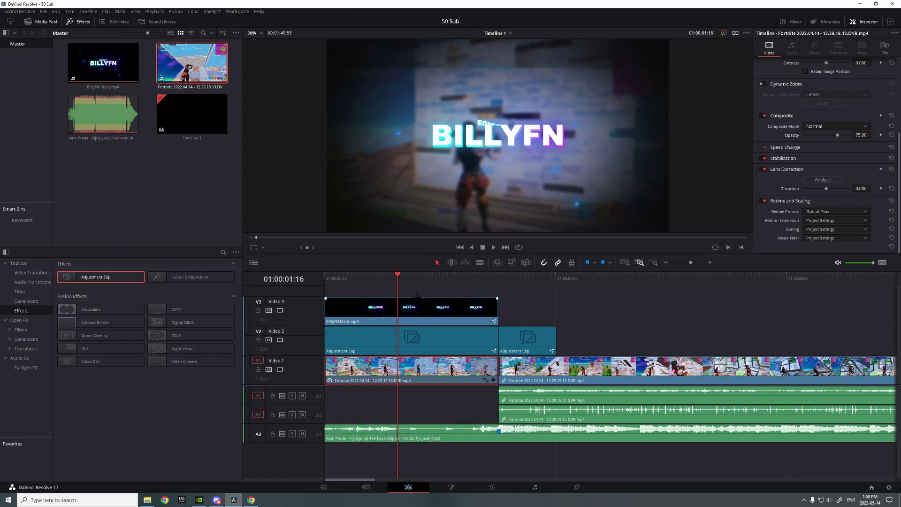
Step: Add short fade-ins at the start of the opening gameplay clip and the song
drag(396, 280, 321, 282)
drag(326, 358, 368, 358)
drag(327, 425, 356, 419)
Step: Step frame by frame through the end of the ident to examine where it zooms out
click(469, 277)
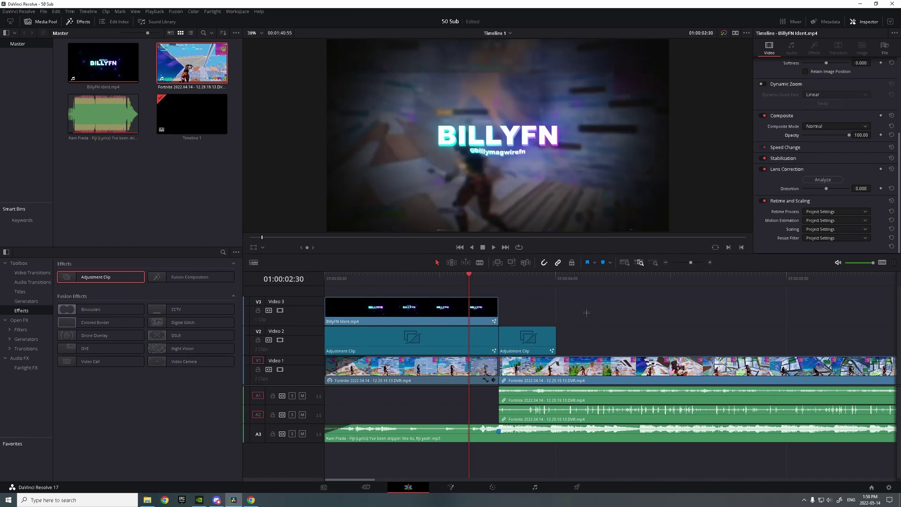
key(Right)
key(Right)
key(Right)
key(Right)
key(Right)
key(Right)
key(Right)
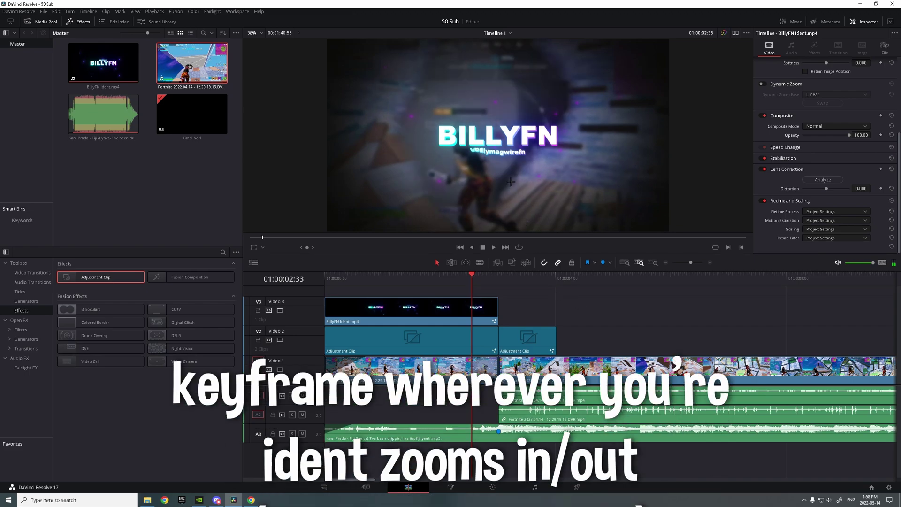
key(Right)
key(Right)
key(Right)
key(Right)
key(Right)
key(Right)
key(Right)
key(Right)
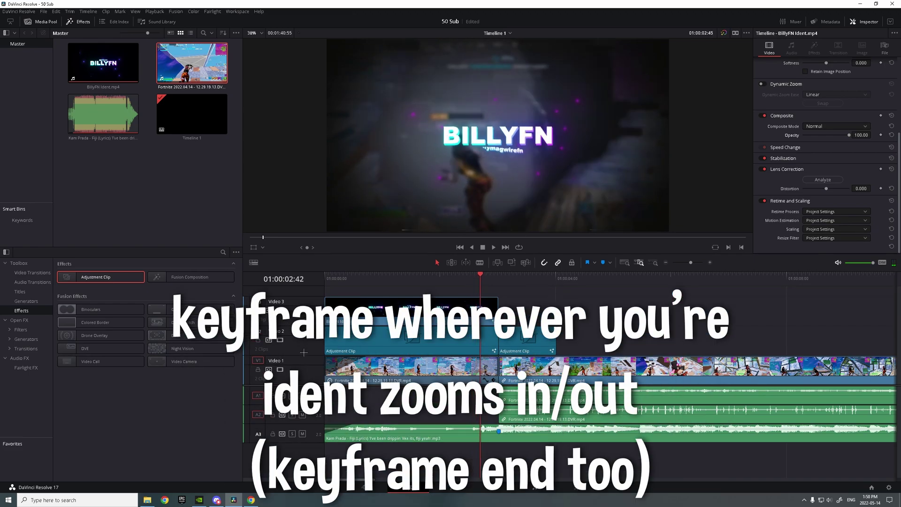
Step: Disable the Video 2 track and step through the frames around 01:00:02:38 to locate the start of the ident's zoom-out
click(280, 340)
key(Left)
key(Left)
key(Left)
key(Left)
key(Left)
key(Left)
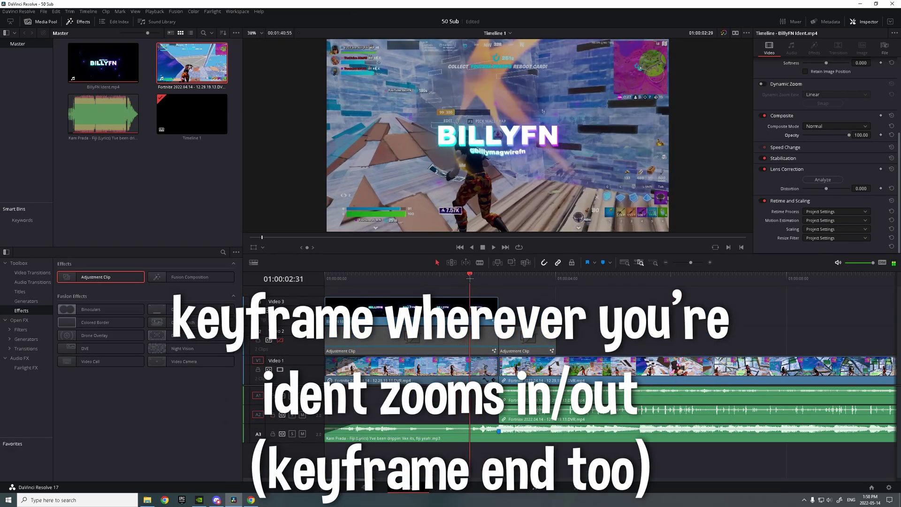
key(Left)
key(Left)
key(Left)
key(Left)
key(Left)
key(Left)
key(Left)
key(Left)
key(Left)
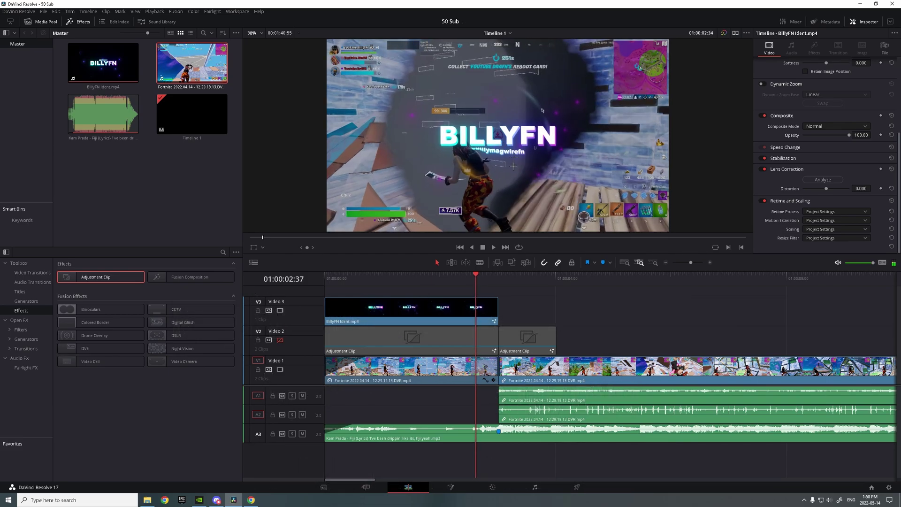
key(Right)
key(Right)
key(Right)
key(Right)
key(Right)
key(Right)
key(Right)
key(Right)
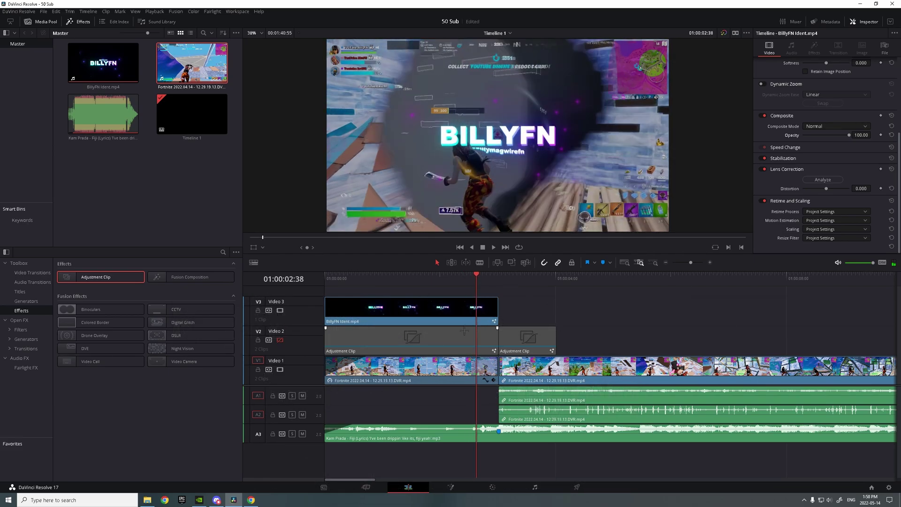
Step: Keyframe the opening gameplay clip's opacity at 75 at 01:00:02:38 and 0 at the clip's end at 01:00:03:00
click(430, 368)
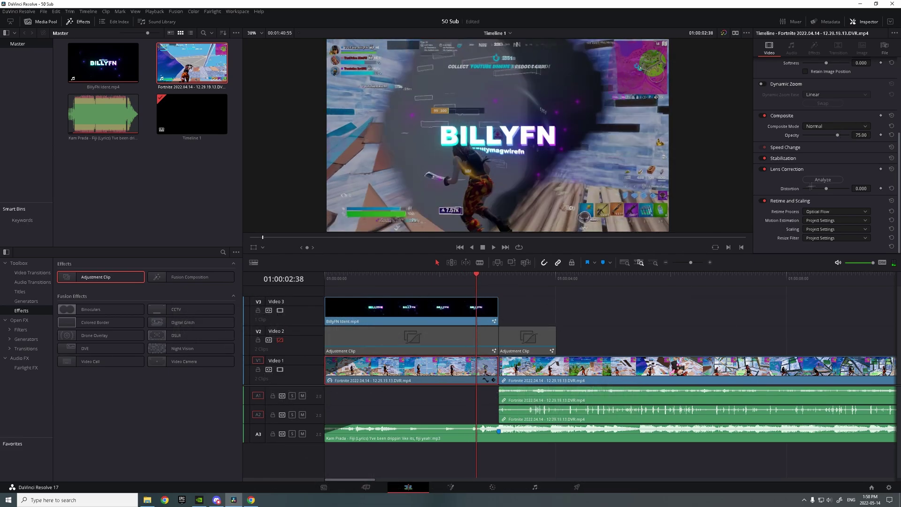
click(880, 135)
click(498, 277)
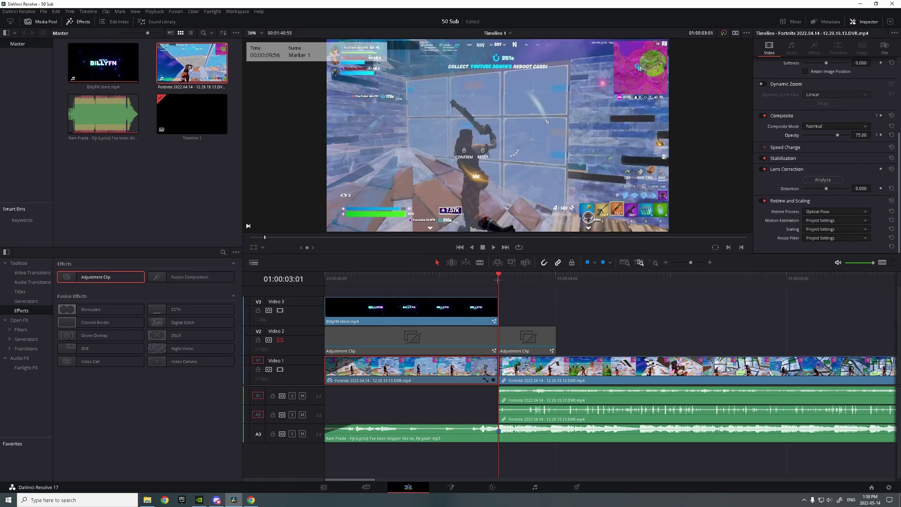
click(499, 281)
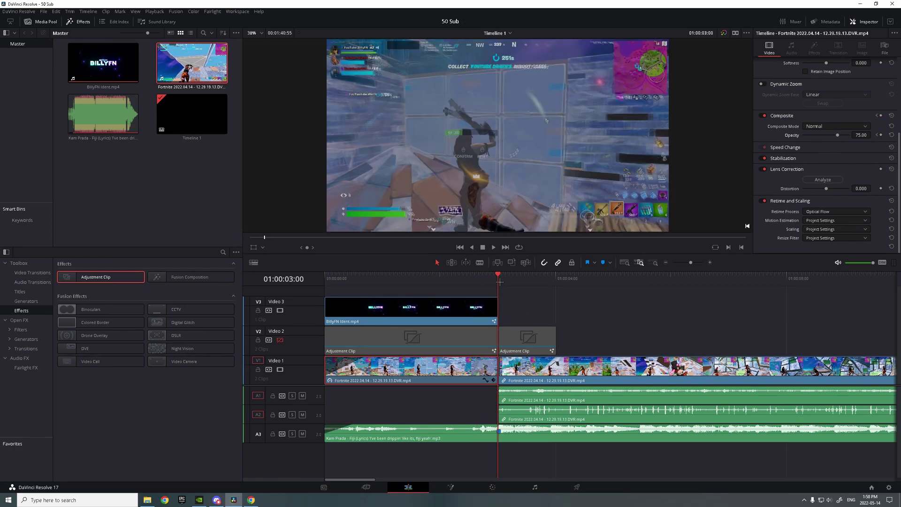
click(880, 135)
drag(836, 135, 802, 135)
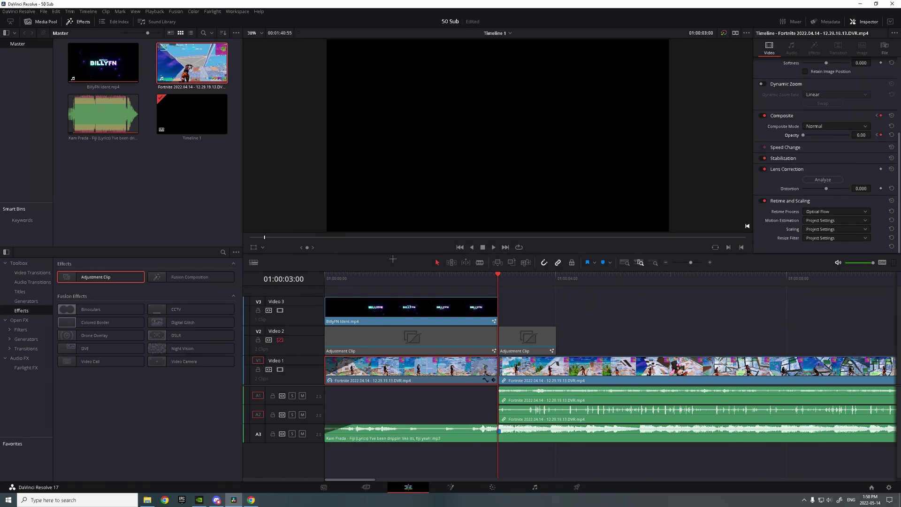
Step: Play the intro from the beginning to review the fades
key(Home)
key(space)
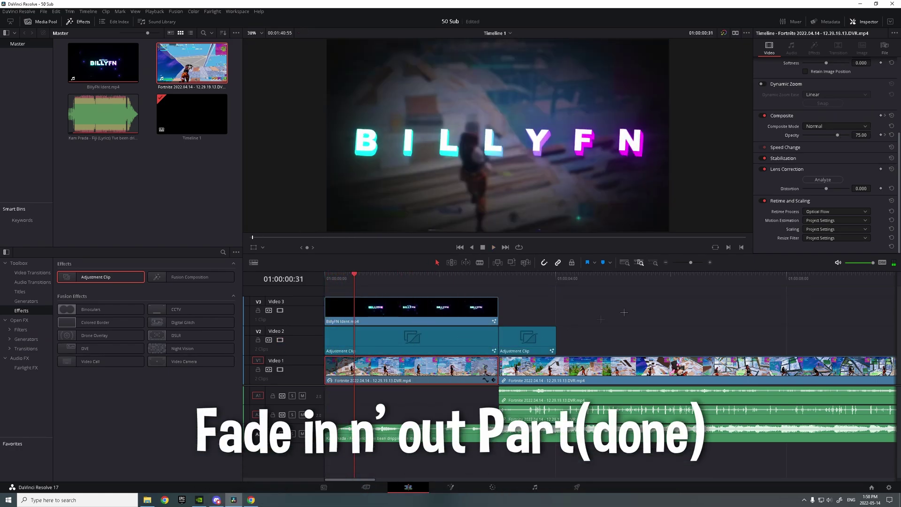
click(446, 364)
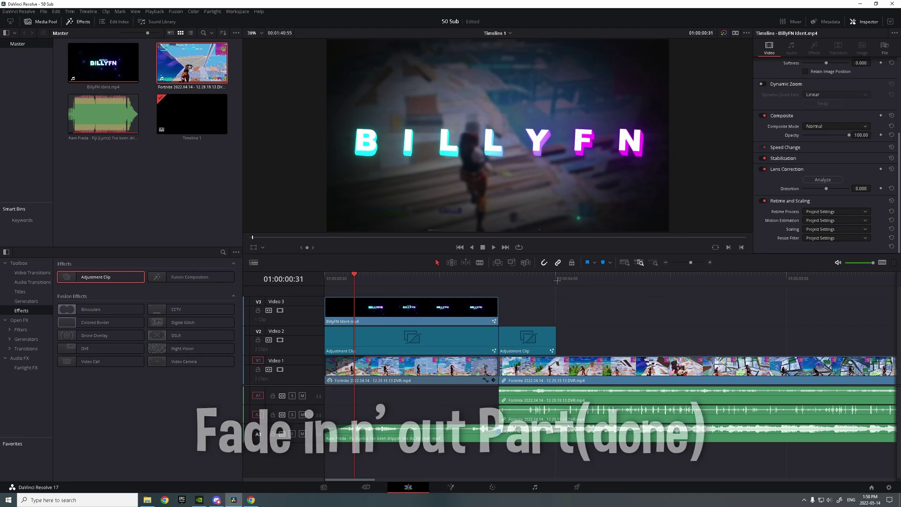
click(553, 281)
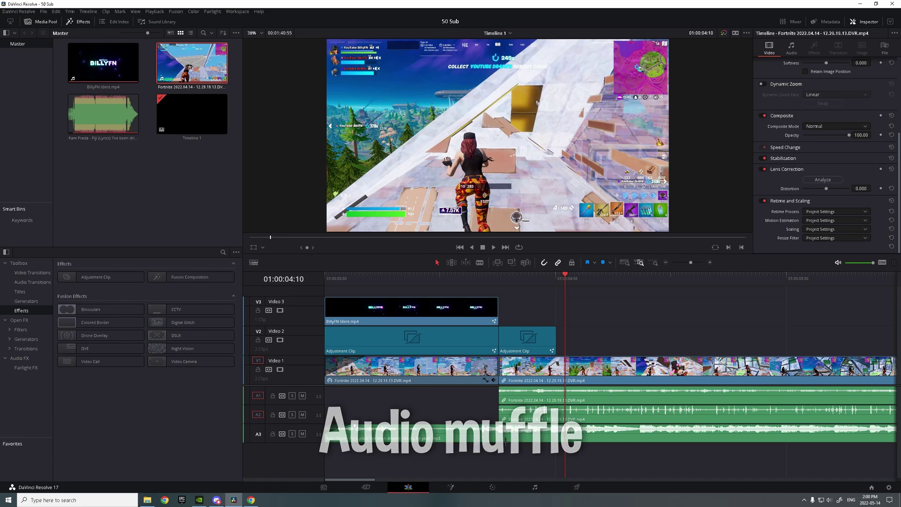
Step: Split the song clip where the ident ends and the main gameplay clip begins
key(b)
click(499, 437)
key(a)
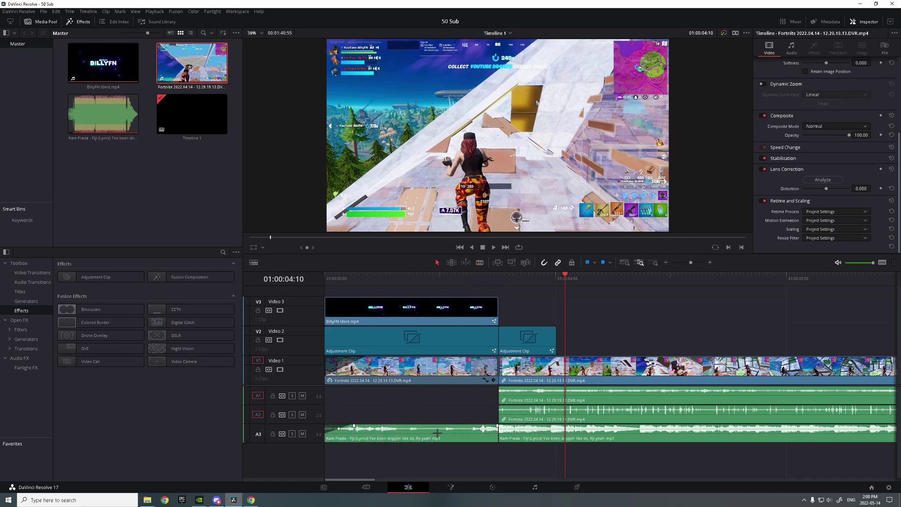
Step: Apply the Reverb audio effect with the Plate preset to the song section under the ident
click(397, 430)
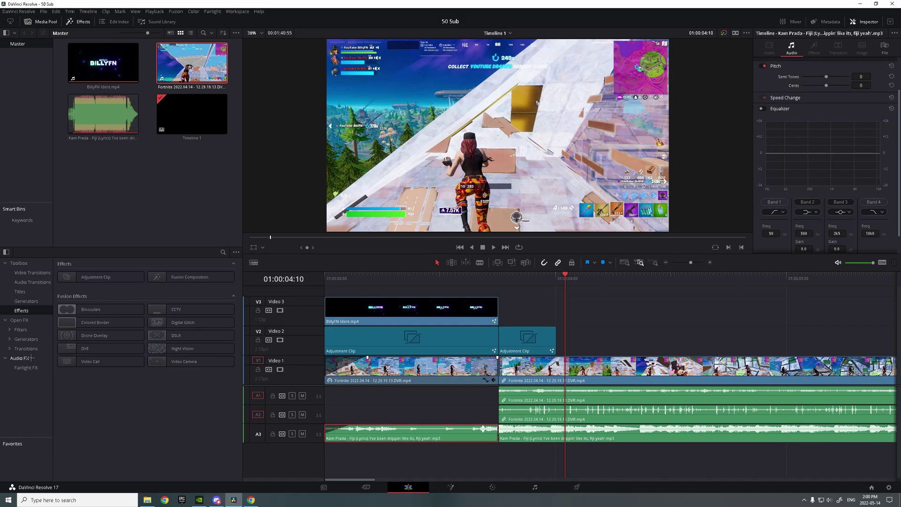
click(19, 358)
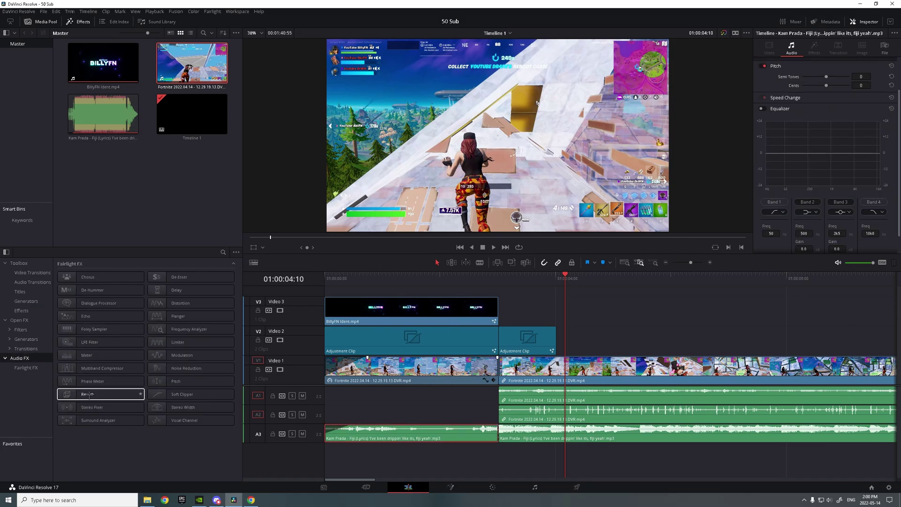
drag(88, 395, 405, 436)
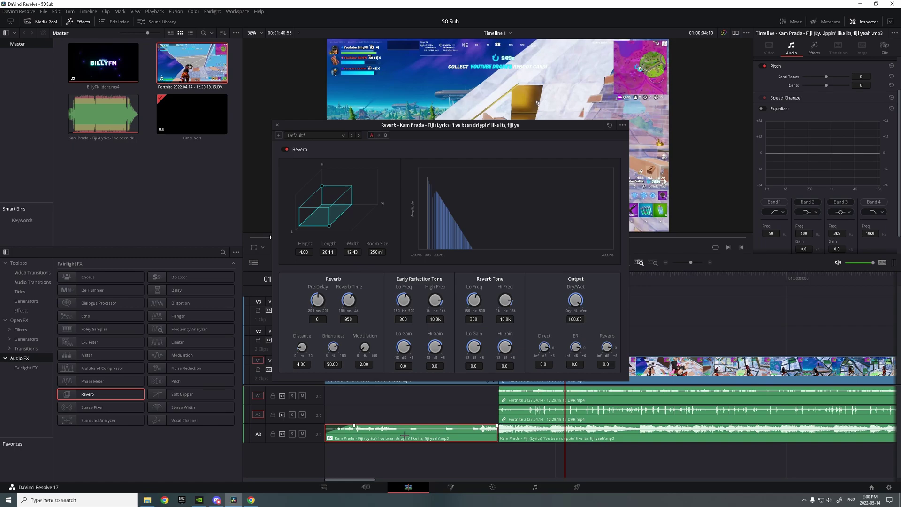
click(305, 135)
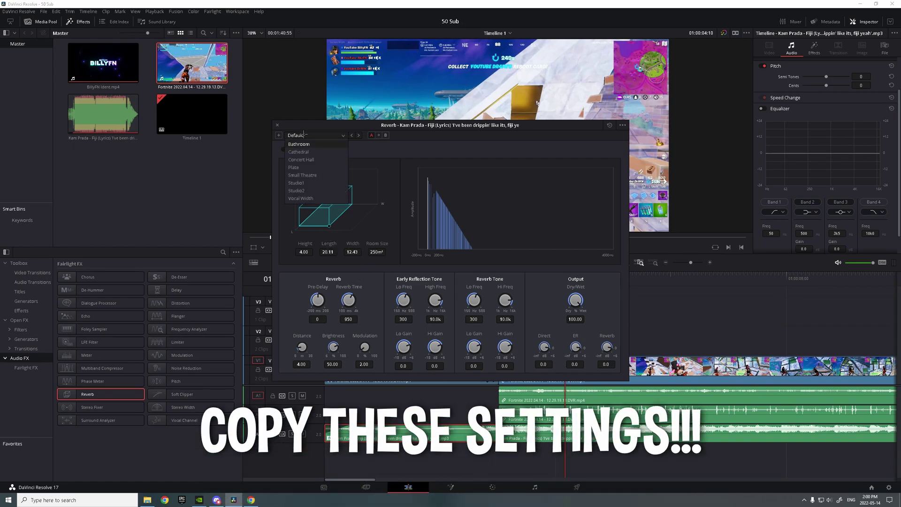
click(308, 167)
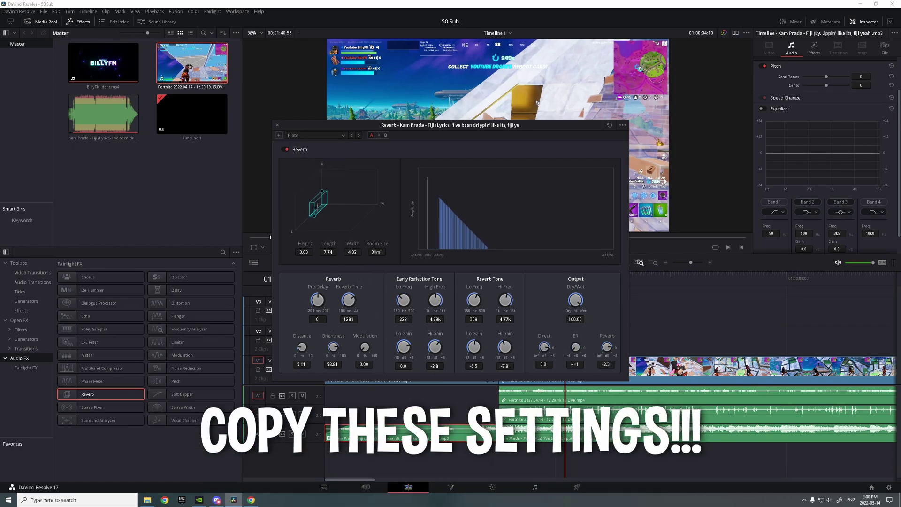
Step: Shrink the reverb room to length 3.03 and width 4.04 and raise the reverb time to 4000
drag(315, 216, 328, 202)
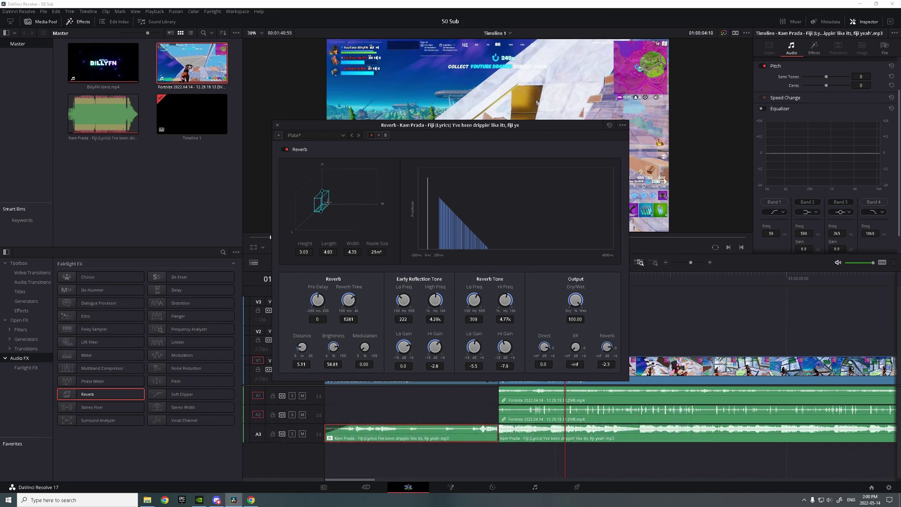
drag(348, 299, 349, 277)
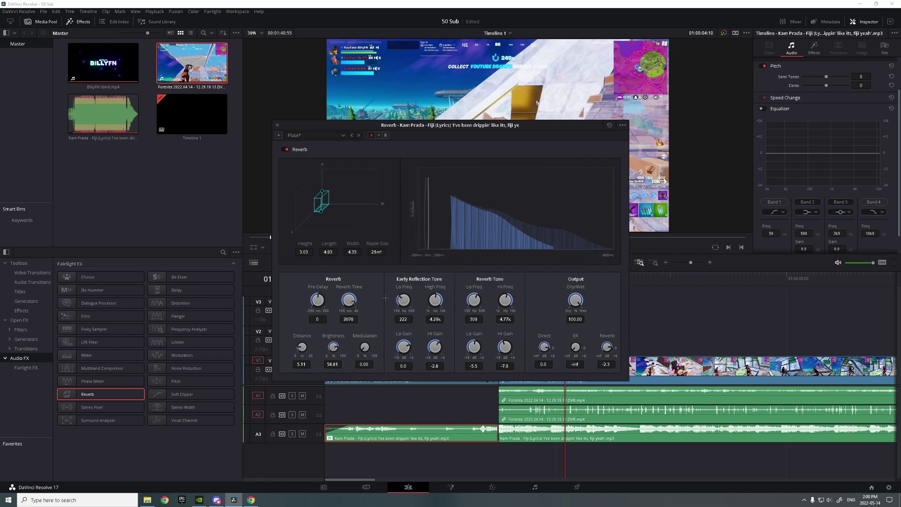
drag(321, 209, 330, 199)
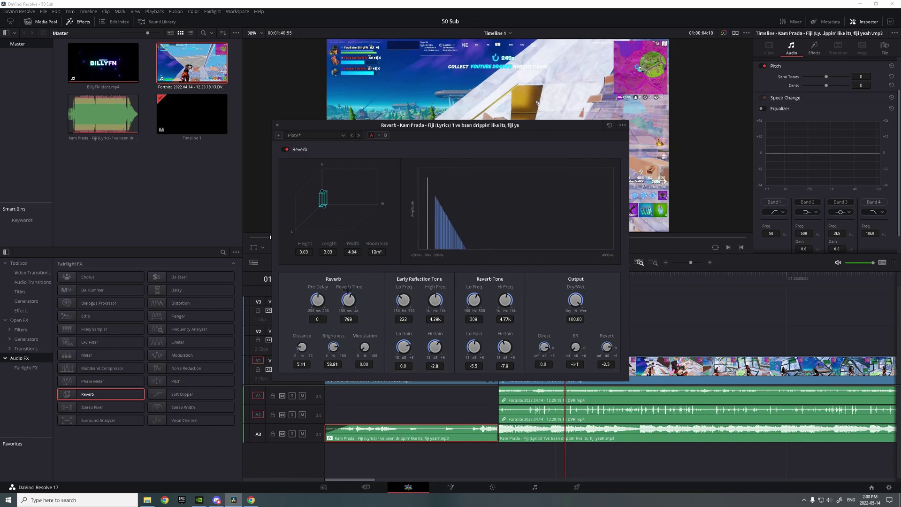
drag(365, 347, 360, 349)
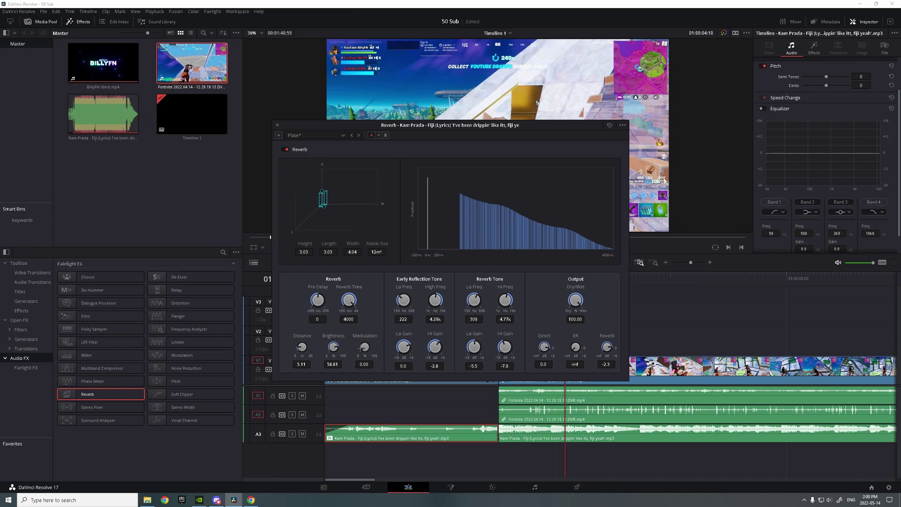
Step: Set the reverb's distance to 5, brightness to 60 and modulation to 20
click(337, 363)
key(BackSpace)
key(BackSpace)
click(307, 365)
click(371, 364)
text(20)
Step: Listen to the reverb on the opening song section from the start with Video 2 and Video 3 temporarily disabled
drag(476, 125, 574, 65)
click(326, 276)
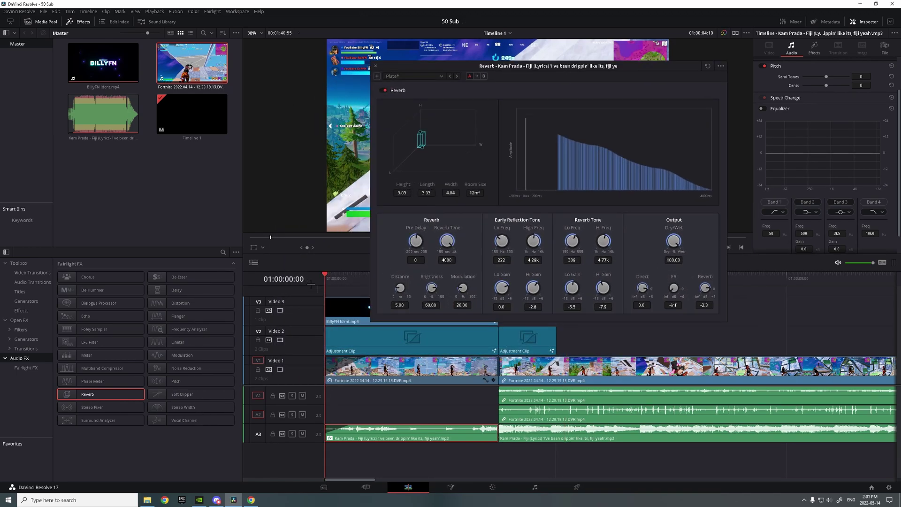
key(space)
click(280, 340)
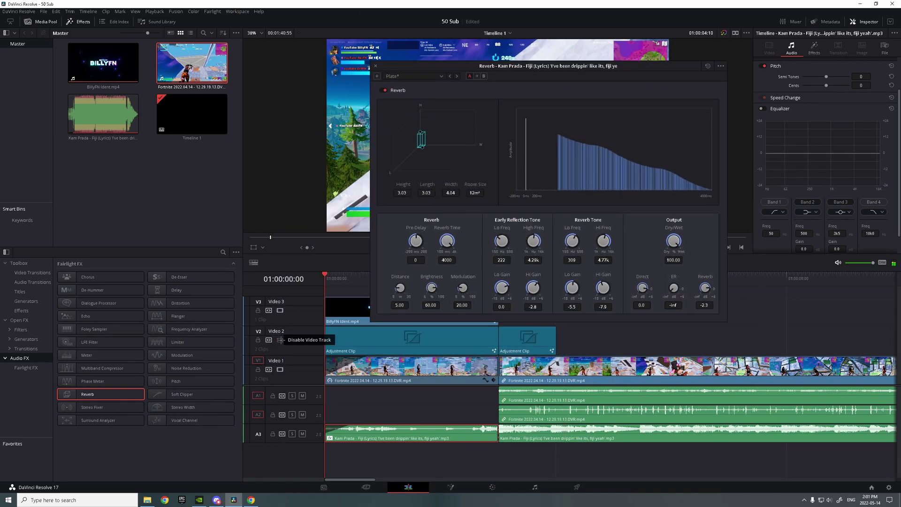
click(280, 311)
drag(330, 276, 337, 276)
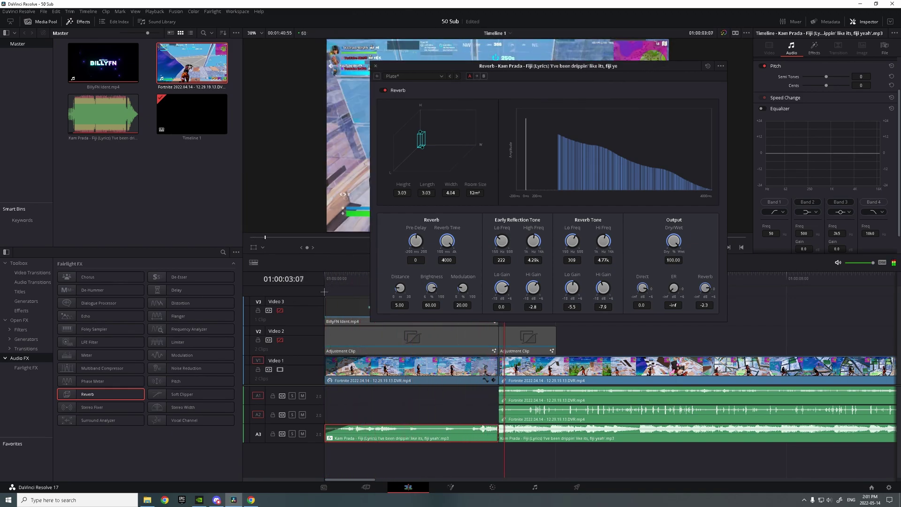
click(281, 340)
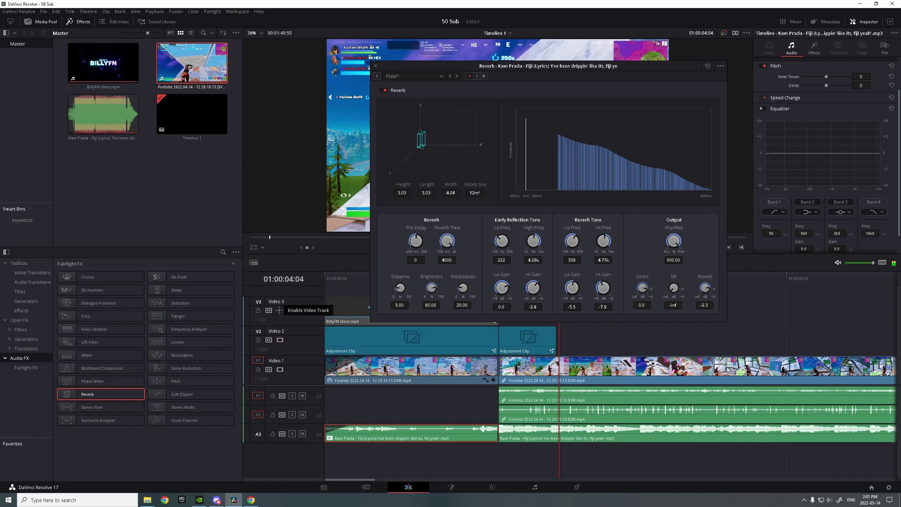
click(280, 311)
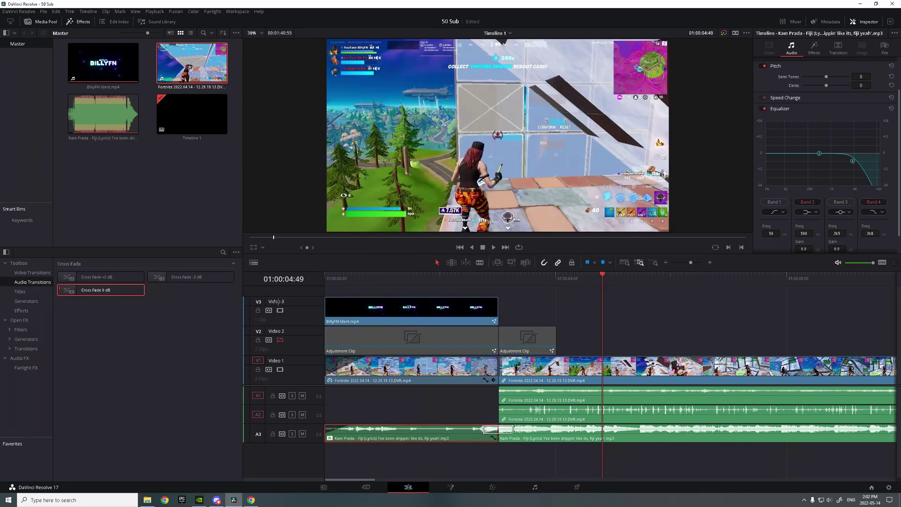
Step: Set the opening song clip's reverb pre-delay to -200 and slightly lower its dry/wet mix
click(280, 310)
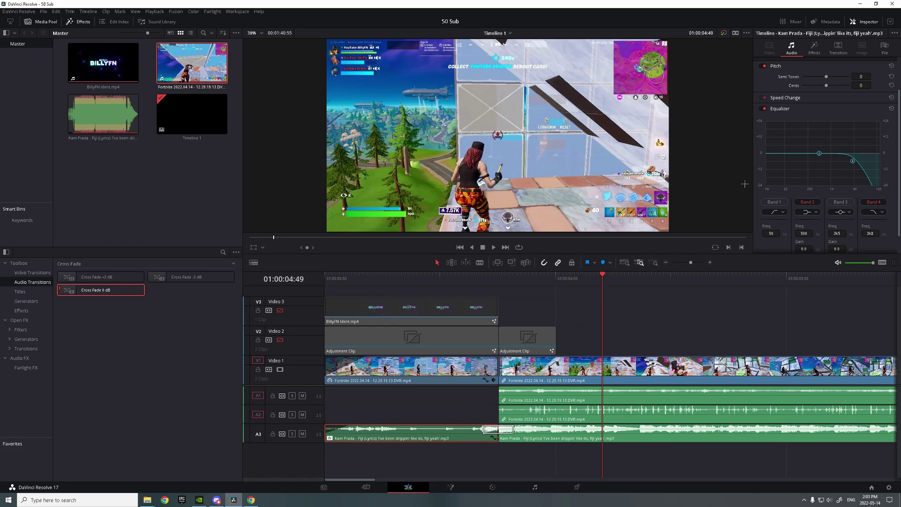
click(814, 47)
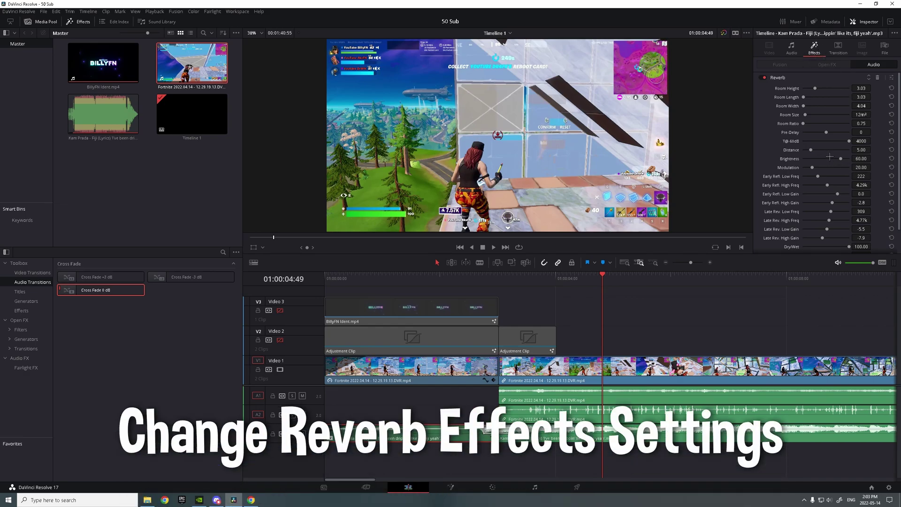
drag(826, 133, 804, 133)
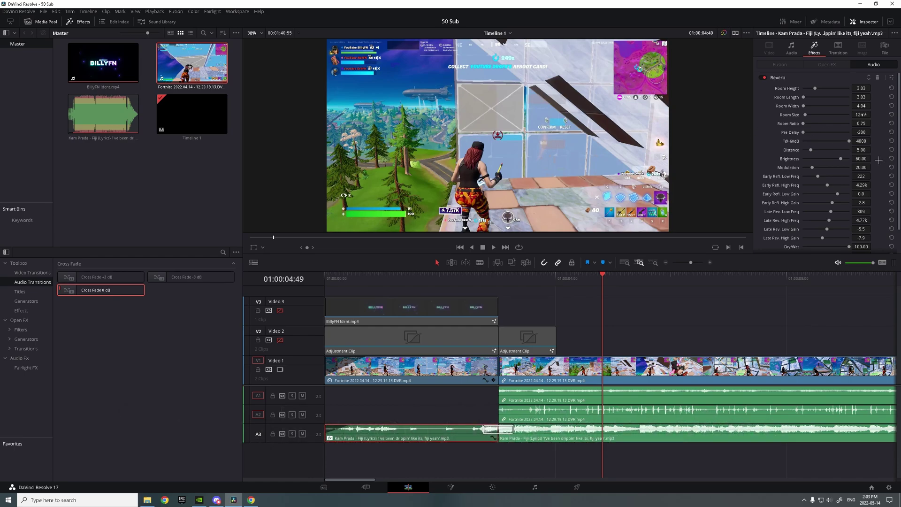
scroll(809, 125, down, 2)
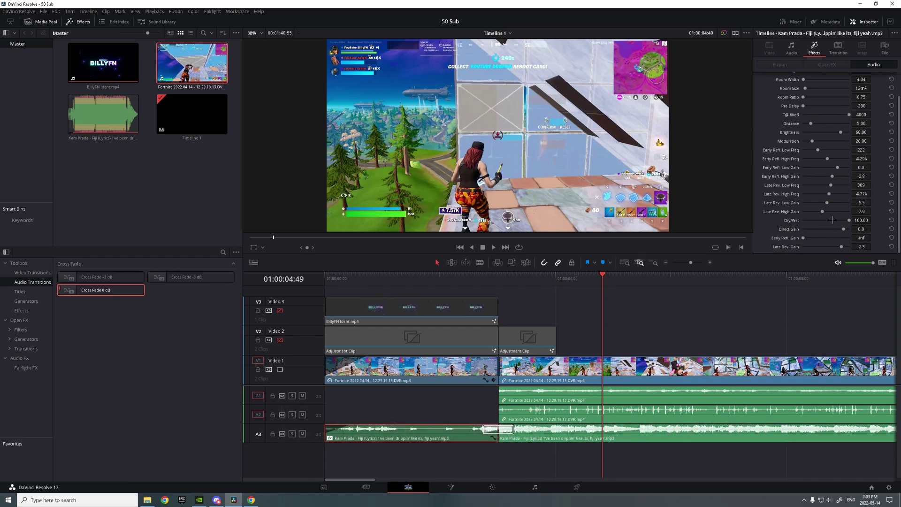
drag(848, 221, 840, 220)
Step: Place the second song clip on its own audio track, starting slightly before the first ends, with a short fade-in
click(514, 436)
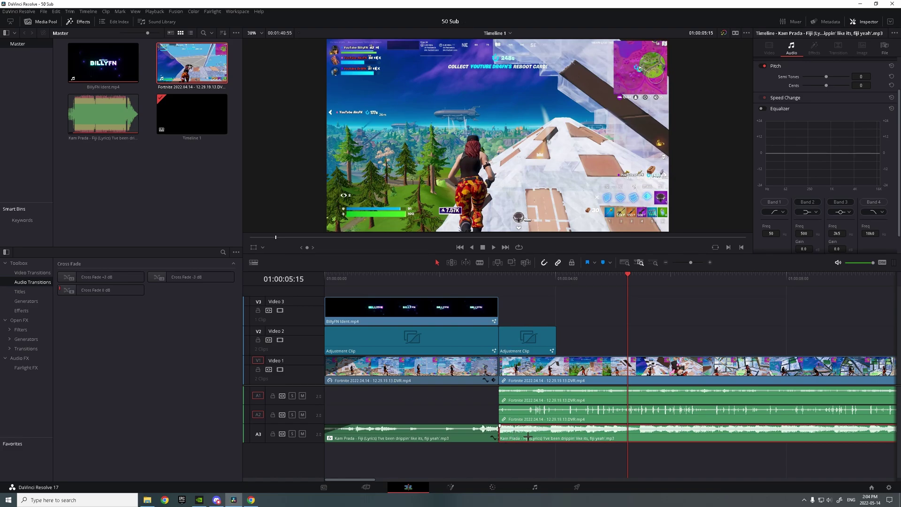
drag(514, 430, 487, 449)
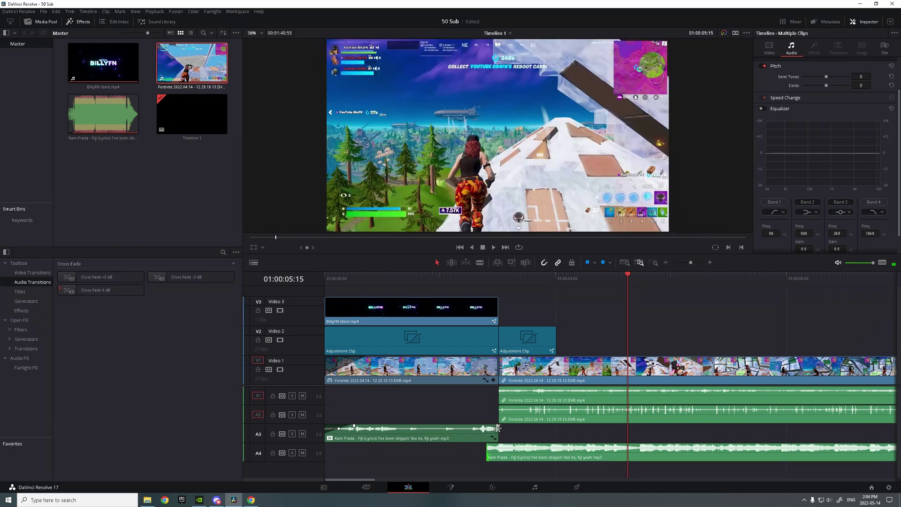
click(512, 449)
click(517, 439)
drag(487, 444, 499, 440)
Step: Disable Video 2 and Video 3 and play from mid-ident to hear the transition between the two song clips
click(280, 339)
click(280, 310)
click(397, 276)
key(space)
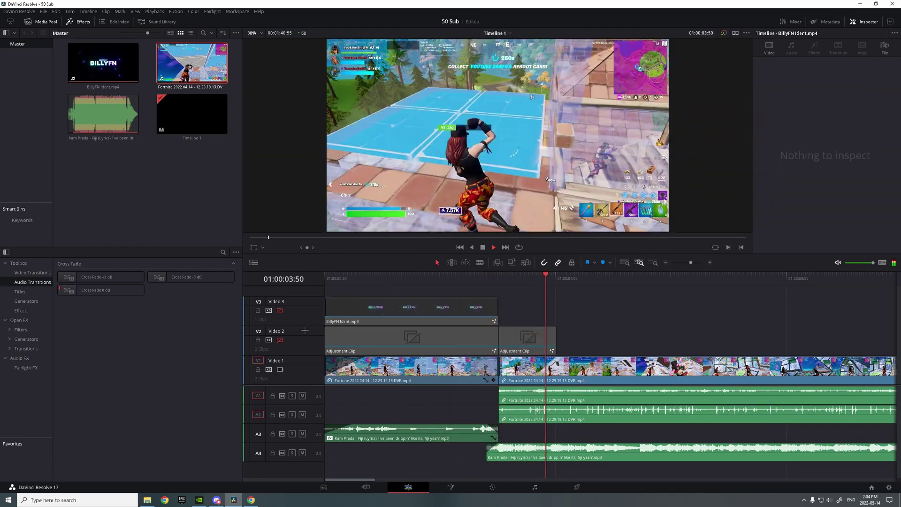
Step: Re-enable Video 2 and Video 3 and play the gameplay section just after the second adjustment clip
click(280, 340)
click(280, 310)
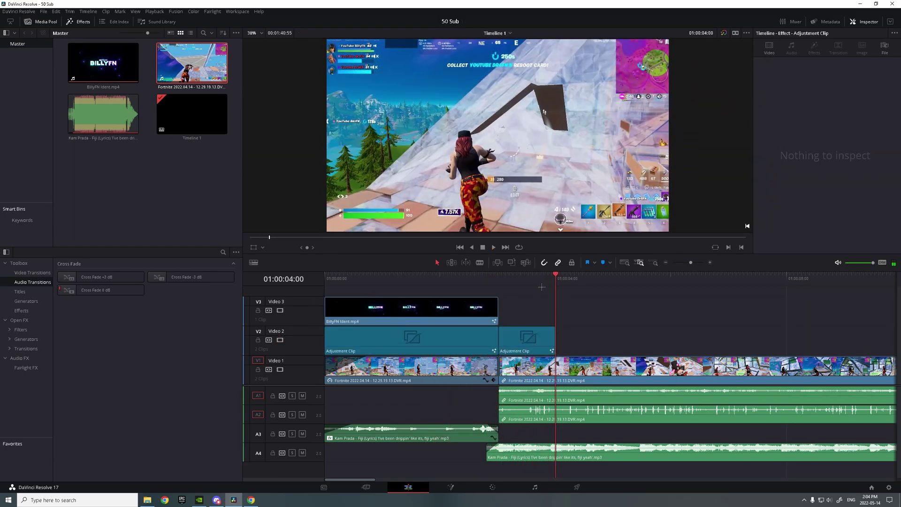
click(564, 278)
key(space)
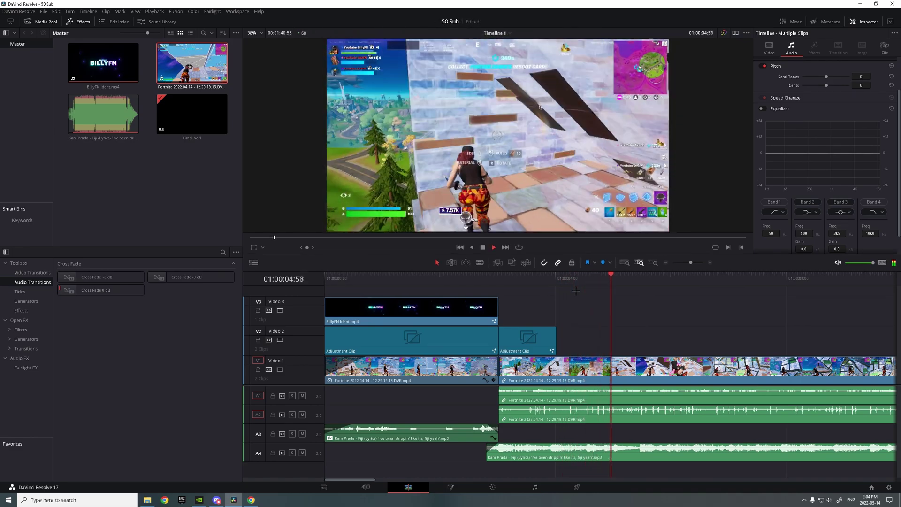
key(space)
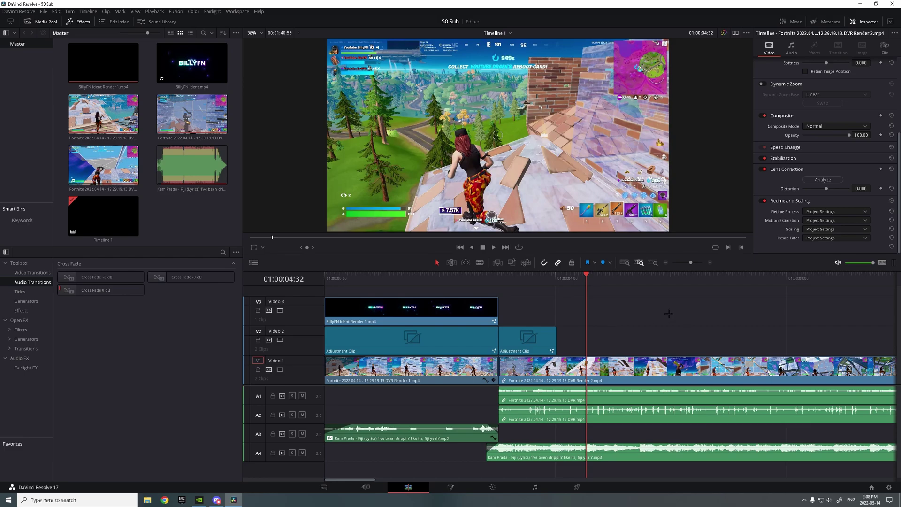
Step: Try timeline out points at the end of the ident and at 01:00:04:42, and clear the marked range
click(499, 281)
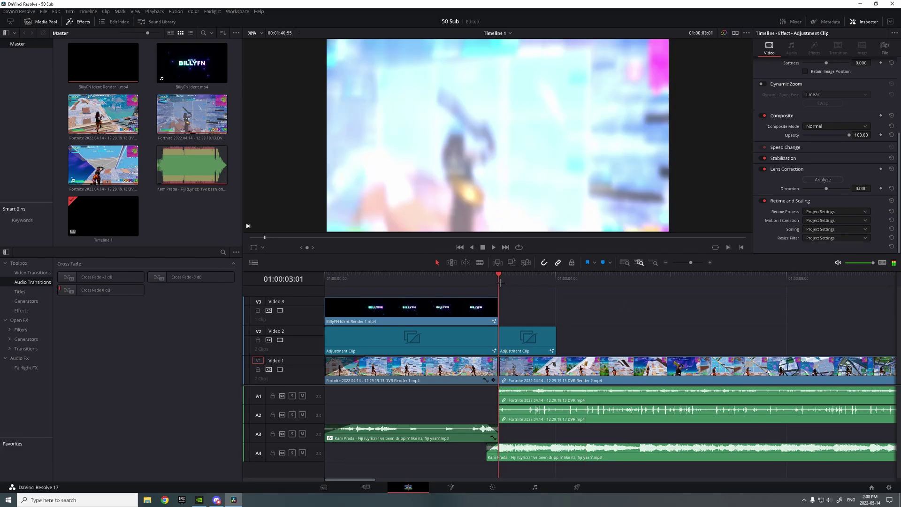
key(o)
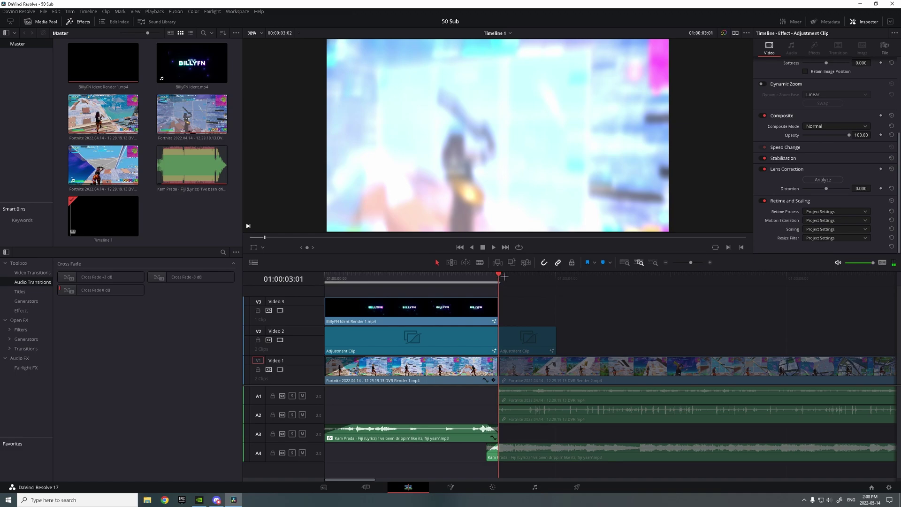
click(595, 278)
key(o)
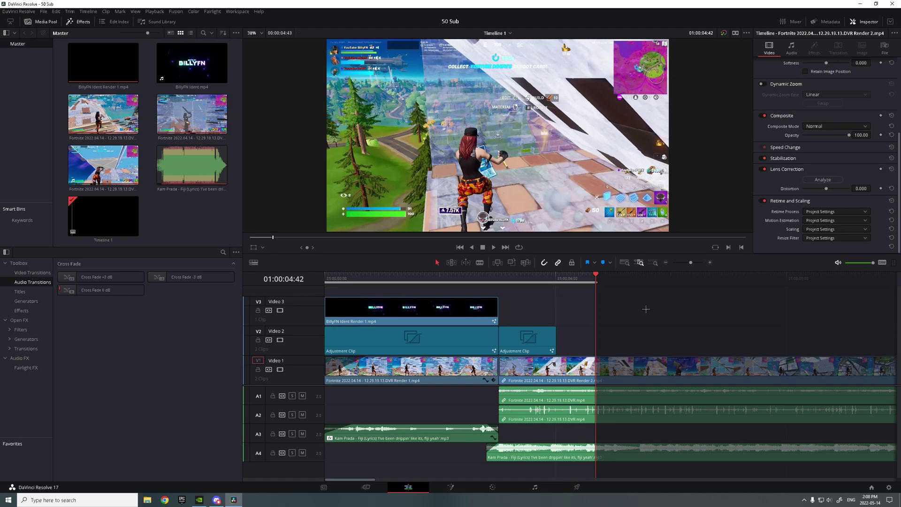
key(alt+o)
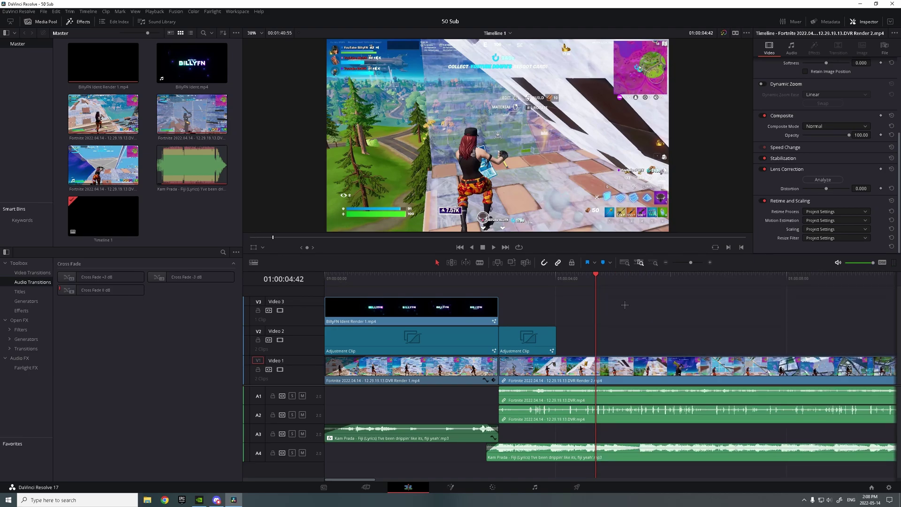
Step: Move the playhead to 01:00:04:54 in the gameplay section after the intro
drag(604, 280, 608, 280)
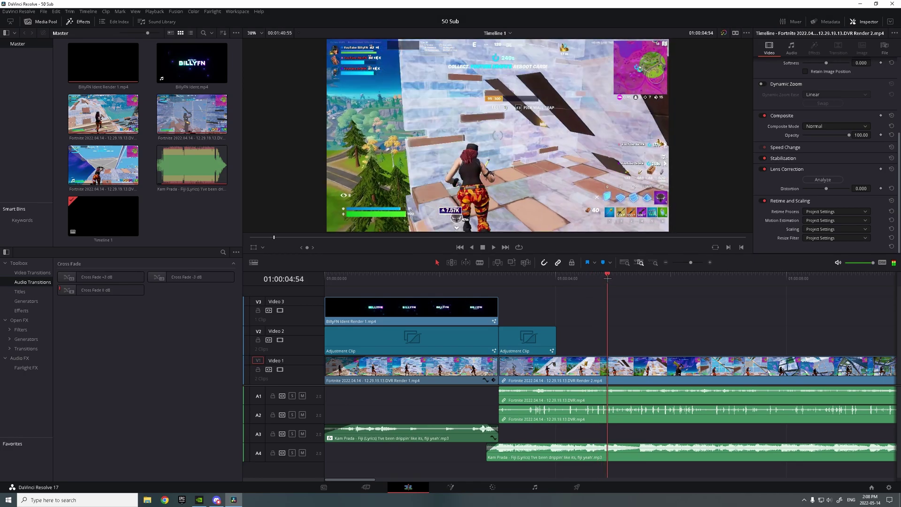